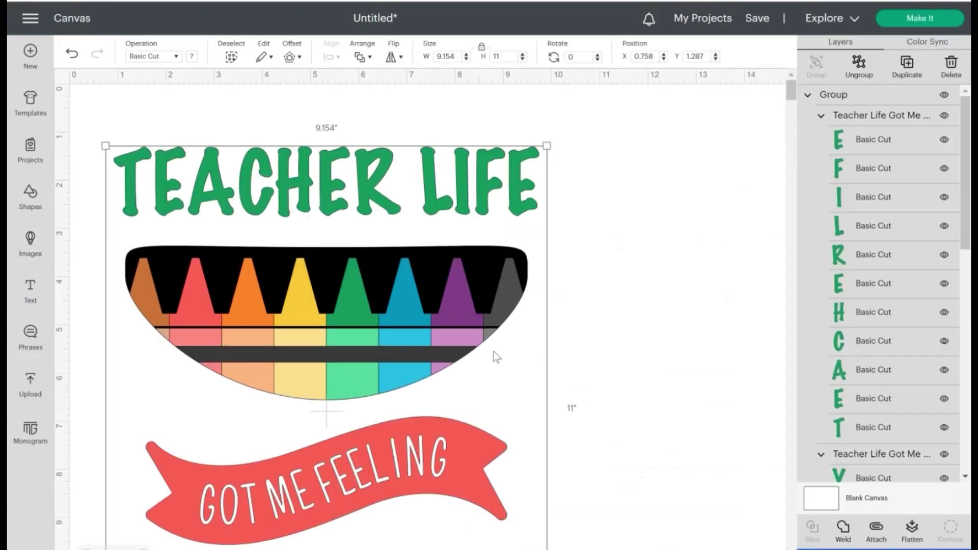
Move the grouped Teacher Life design to about X 9.4, Y 4.9 on the canvas and deselect it
{"action": "left_click_drag", "start_coordinate": [491, 246], "coordinate": [619, 184]}
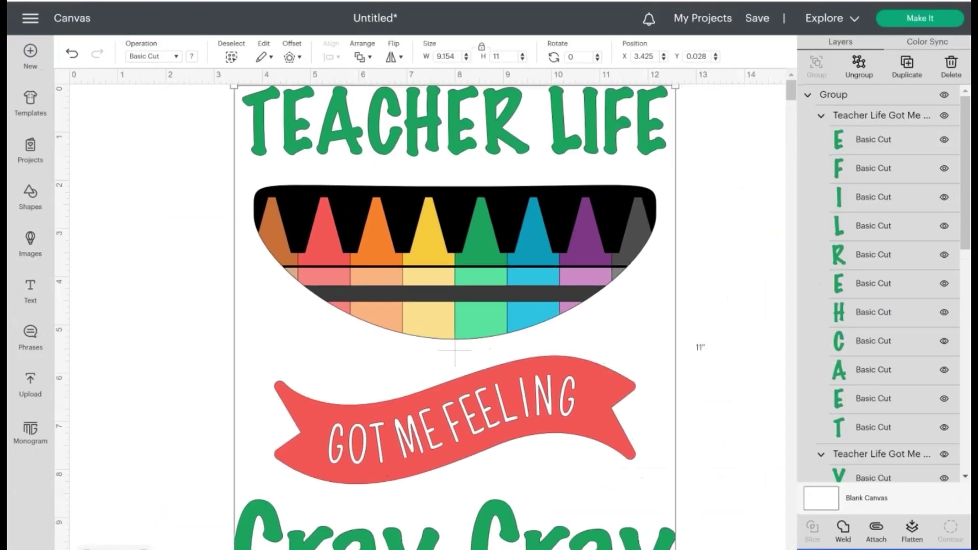
{"action": "left_click", "coordinate": [87, 547]}
{"action": "left_click", "coordinate": [86, 547]}
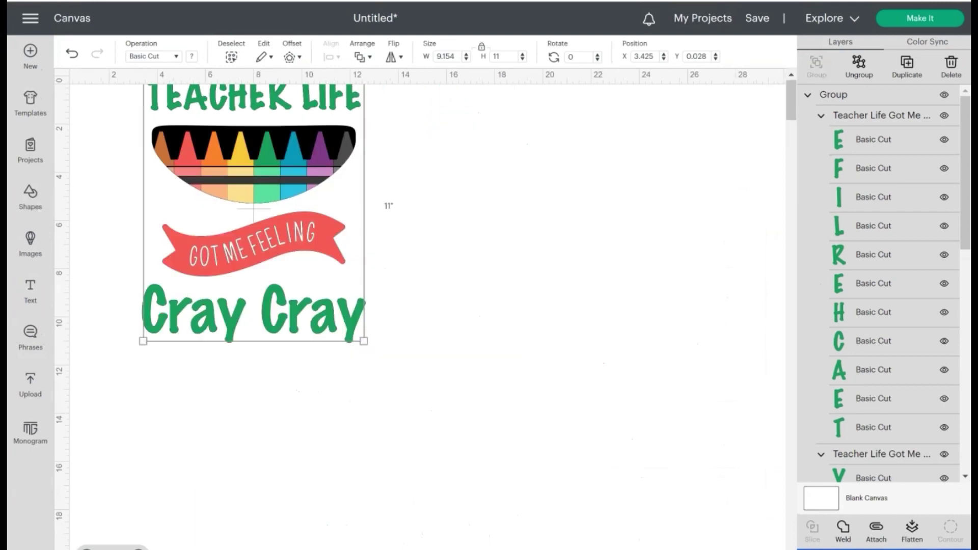
{"action": "scroll", "coordinate": [214, 458], "scroll_direction": "up", "scroll_amount": 1}
{"action": "scroll", "coordinate": [214, 458], "scroll_direction": "up", "scroll_amount": 5}
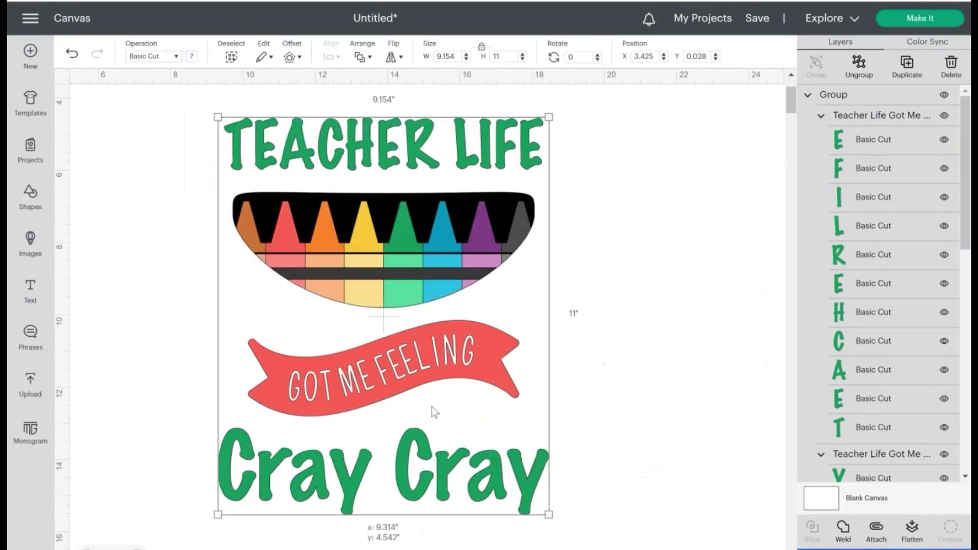
{"action": "left_click", "coordinate": [444, 410]}
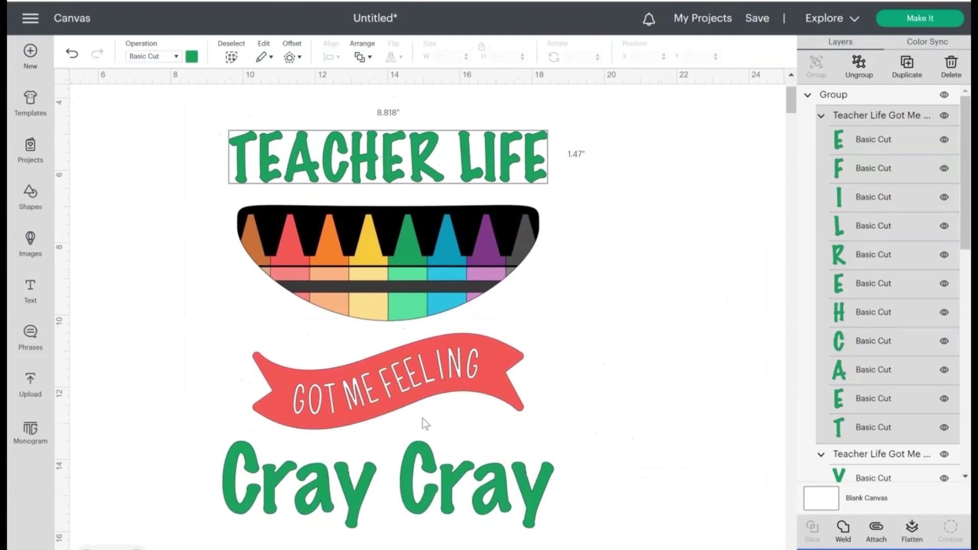
{"action": "left_click", "coordinate": [485, 316]}
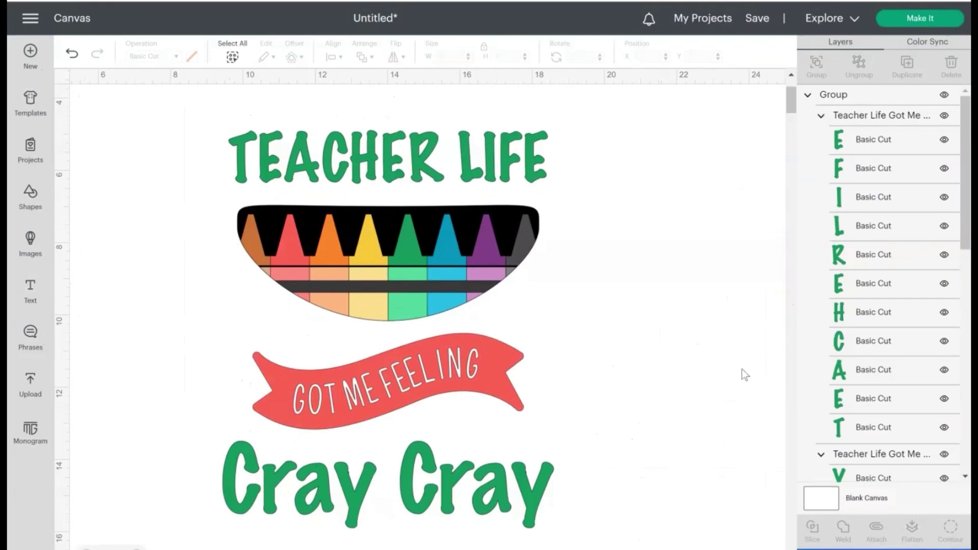
Set the canvas color to black and move the grouped design to about X 10.5, Y 4.8
{"action": "left_click", "coordinate": [823, 500]}
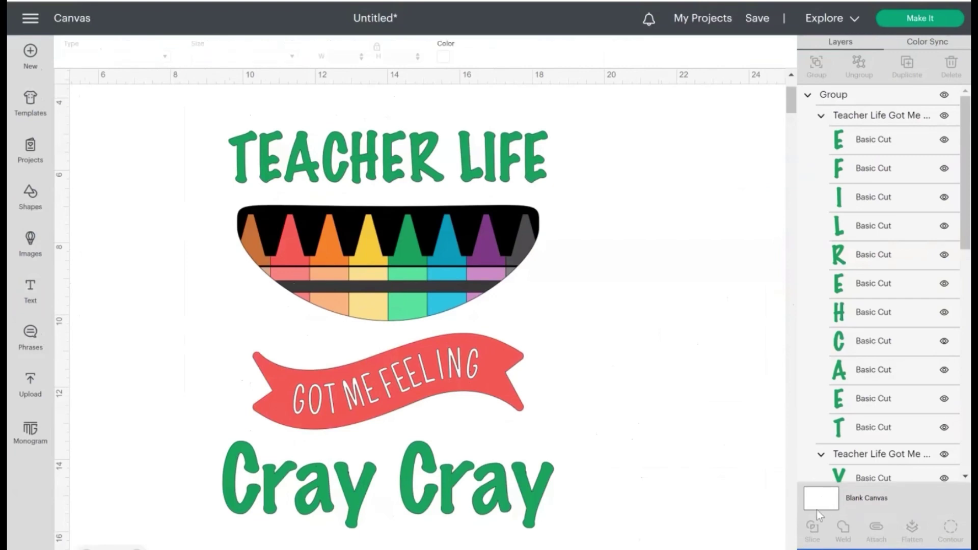
{"action": "left_click", "coordinate": [443, 59]}
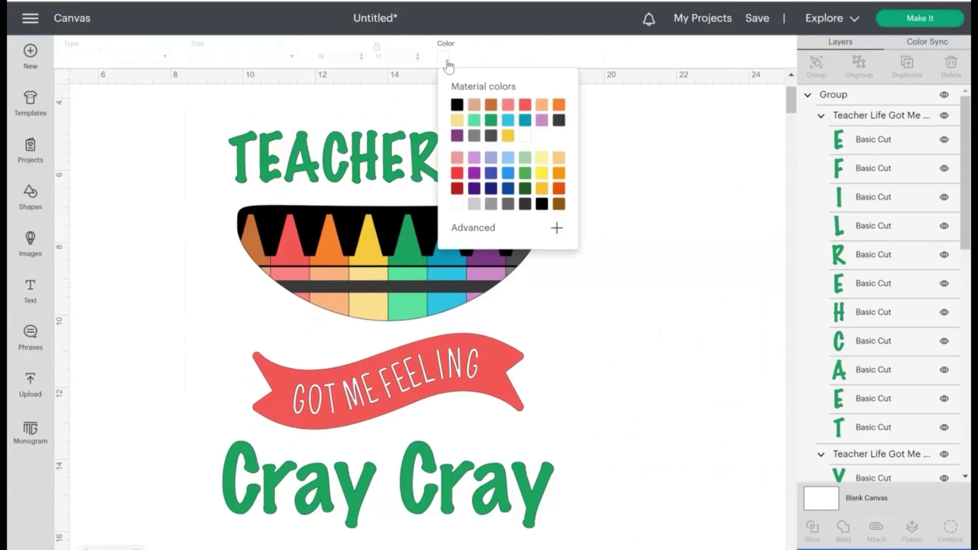
{"action": "left_click", "coordinate": [456, 106]}
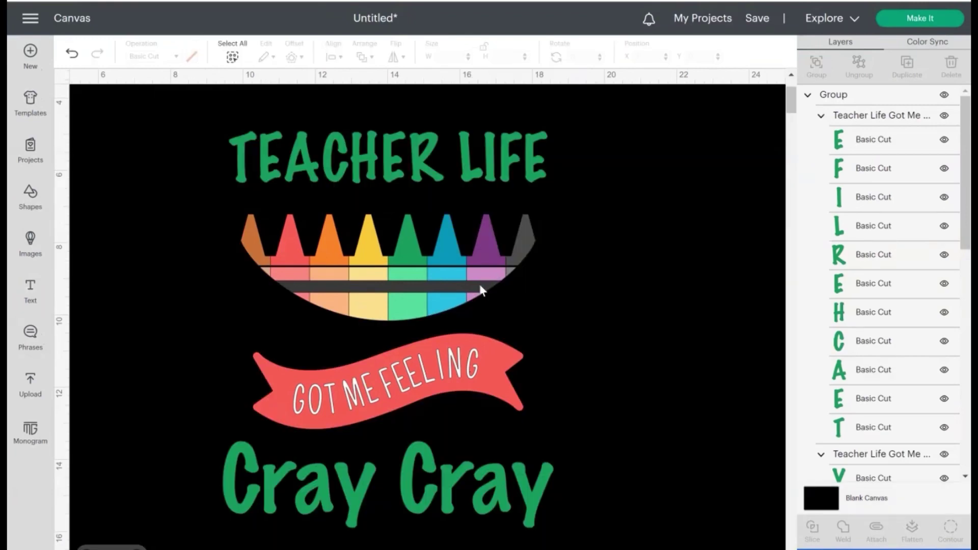
{"action": "left_click_drag", "start_coordinate": [481, 286], "coordinate": [489, 276]}
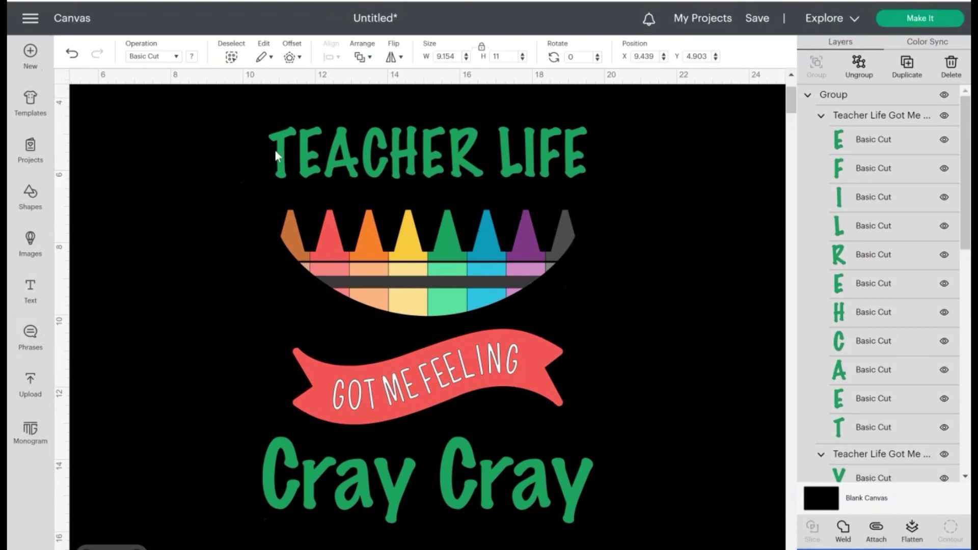
{"action": "left_click", "coordinate": [310, 288]}
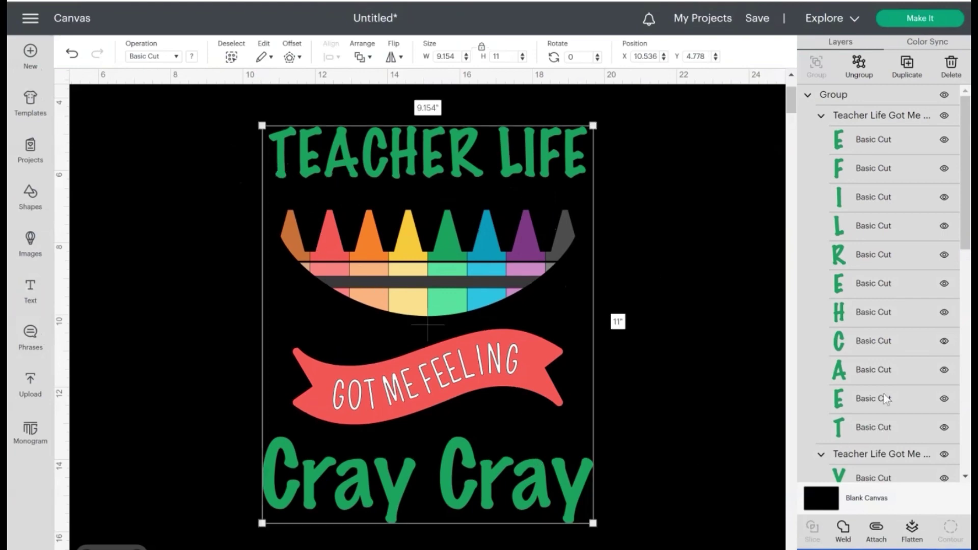
Recolor the T of TEACHER medium gray and move the grouped design to about X 15.6, Y 4.7
{"action": "scroll", "coordinate": [867, 372], "scroll_direction": "down", "scroll_amount": 2}
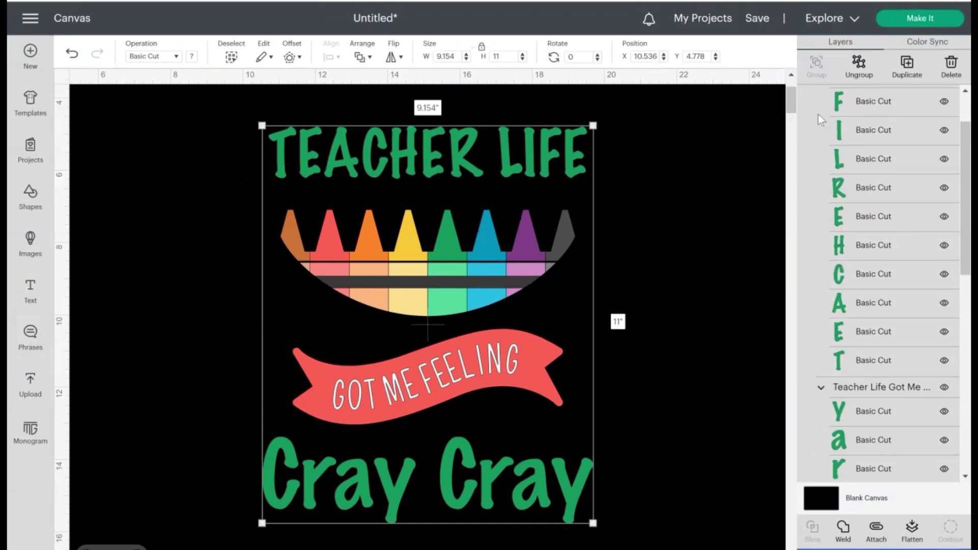
{"action": "left_click", "coordinate": [842, 361]}
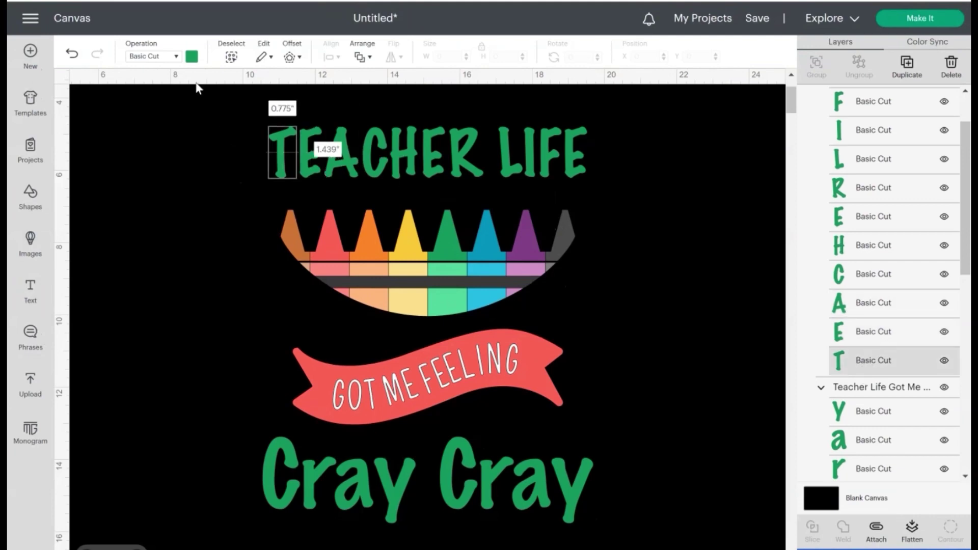
{"action": "left_click", "coordinate": [191, 58]}
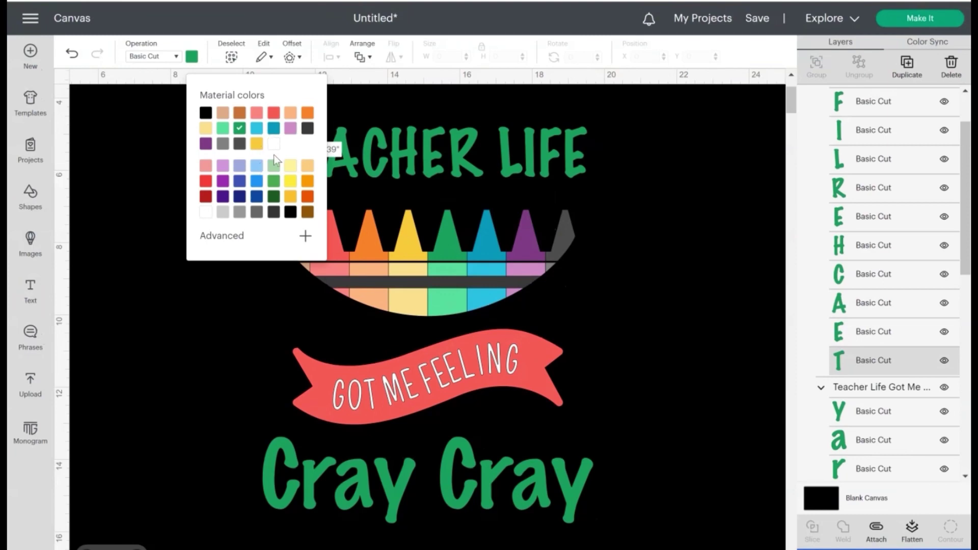
{"action": "left_click", "coordinate": [223, 144]}
{"action": "left_click_drag", "start_coordinate": [573, 213], "coordinate": [650, 207]}
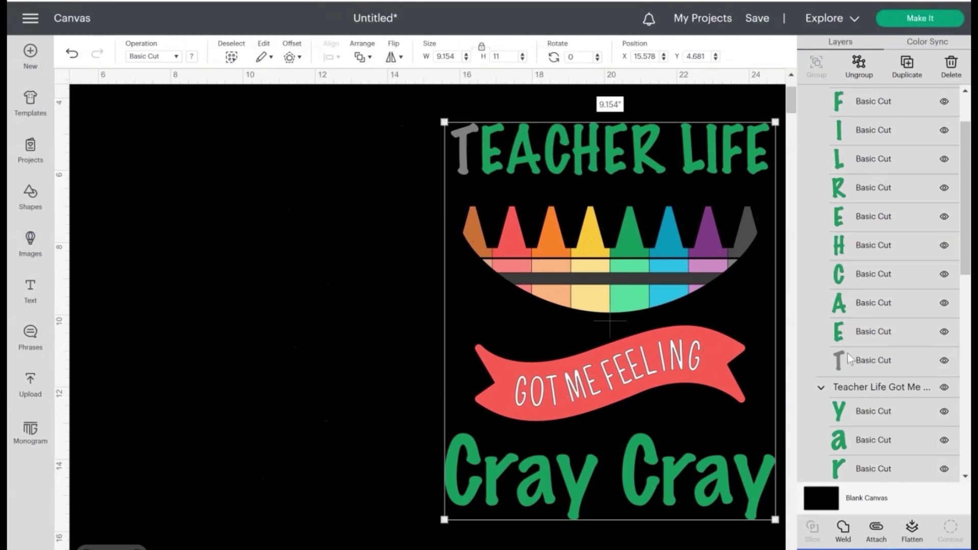
Recolor the first E of TEACHER with the dark purple material color
{"action": "left_click", "coordinate": [840, 332]}
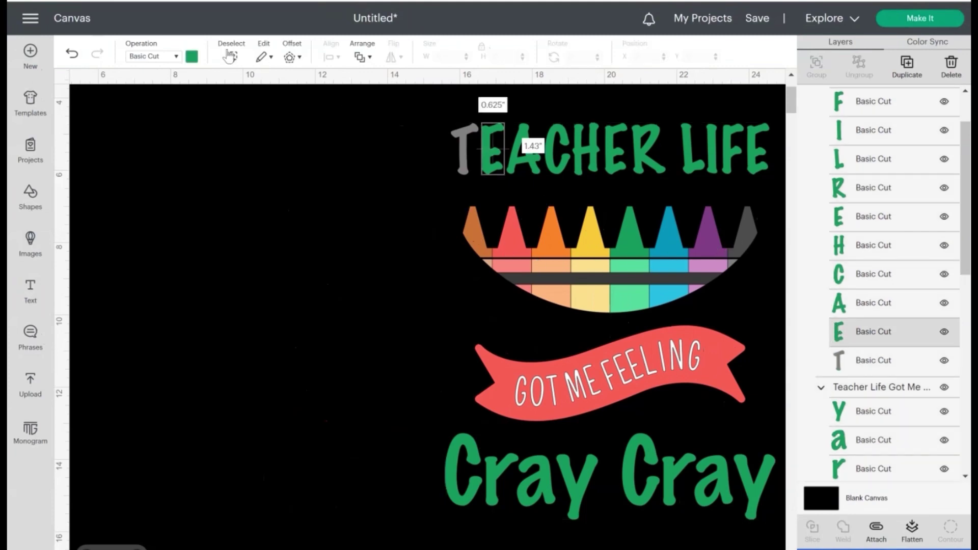
{"action": "left_click", "coordinate": [192, 57]}
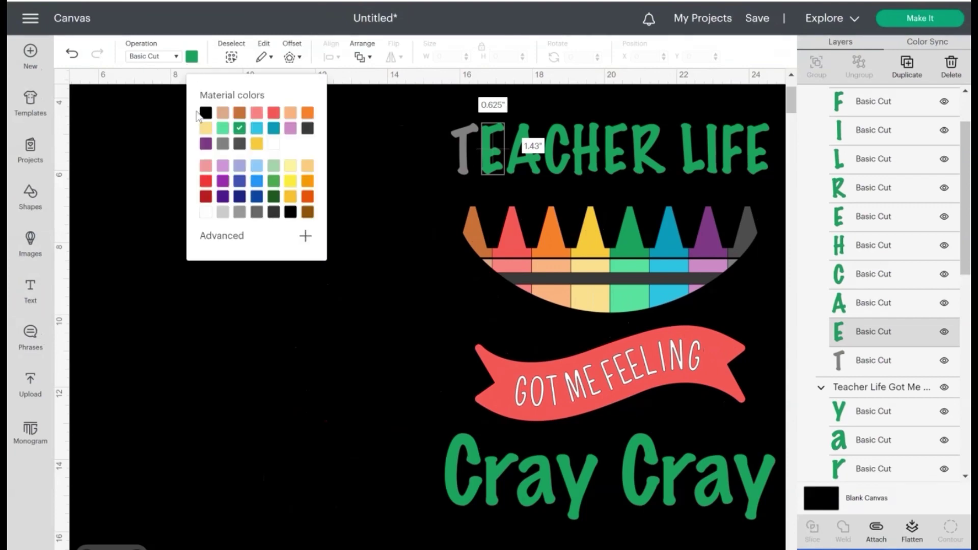
{"action": "left_click", "coordinate": [205, 145]}
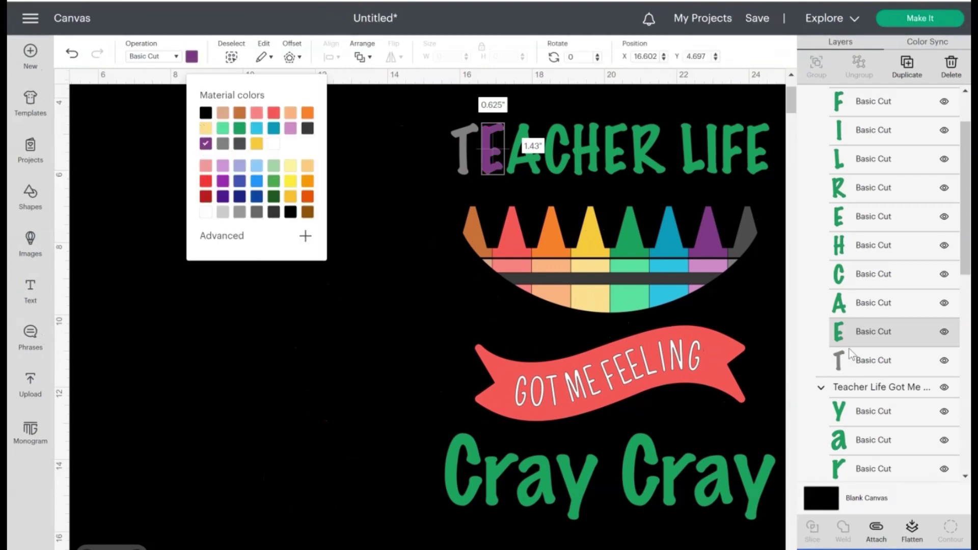
Recolor the A of TEACHER light blue and its H golden yellow
{"action": "left_click", "coordinate": [841, 305]}
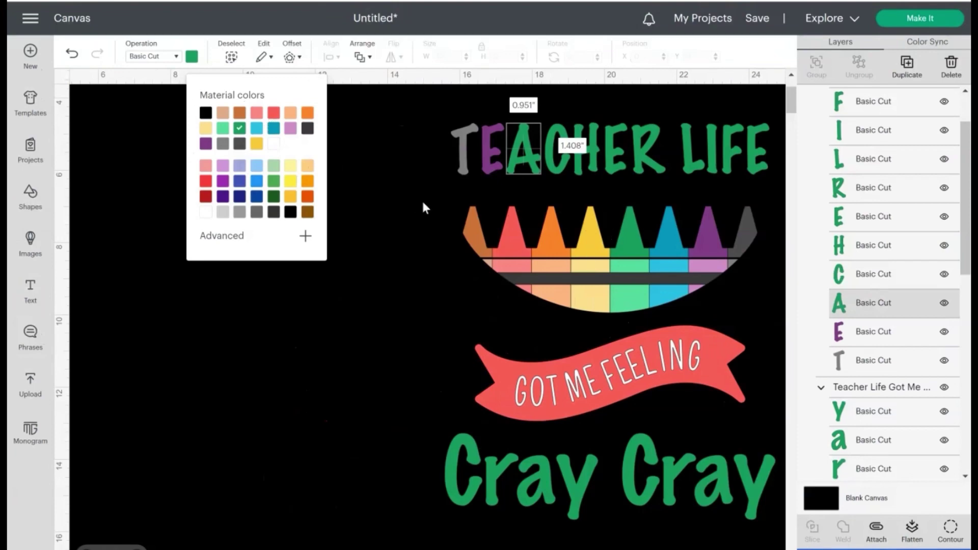
{"action": "left_click", "coordinate": [259, 134]}
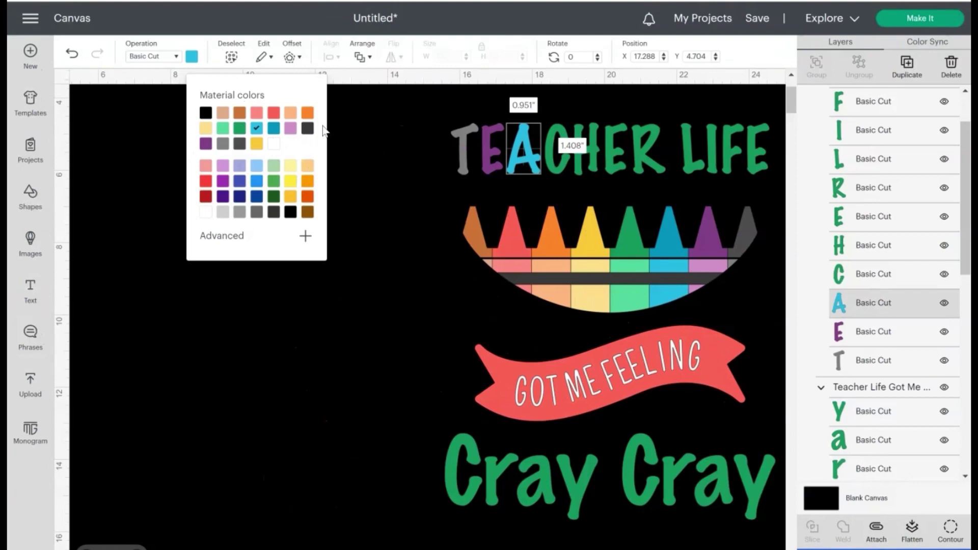
{"action": "left_click", "coordinate": [851, 250]}
{"action": "left_click", "coordinate": [257, 143]}
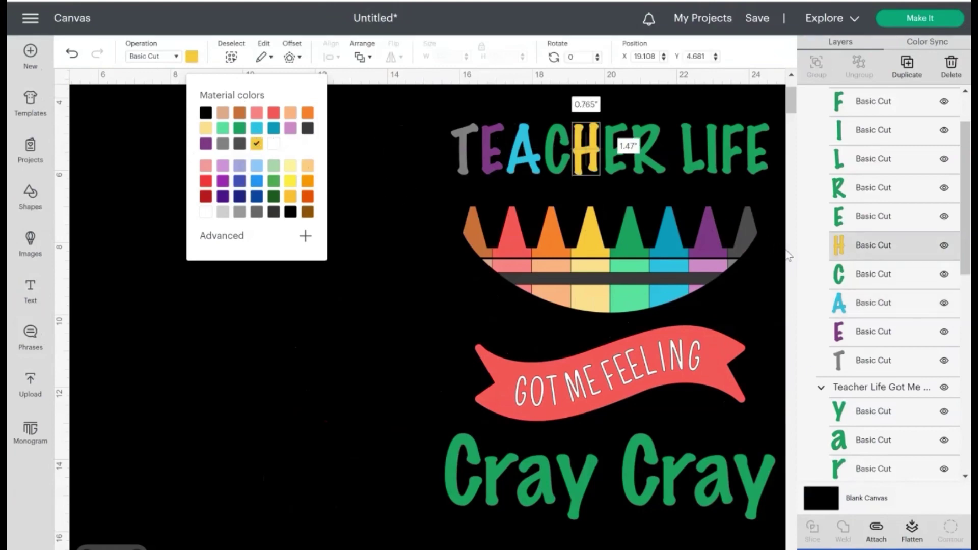
Recolor the second E of TEACHER bright orange and its R coral red
{"action": "left_click", "coordinate": [836, 224]}
{"action": "left_click", "coordinate": [308, 113]}
{"action": "left_click", "coordinate": [846, 187]}
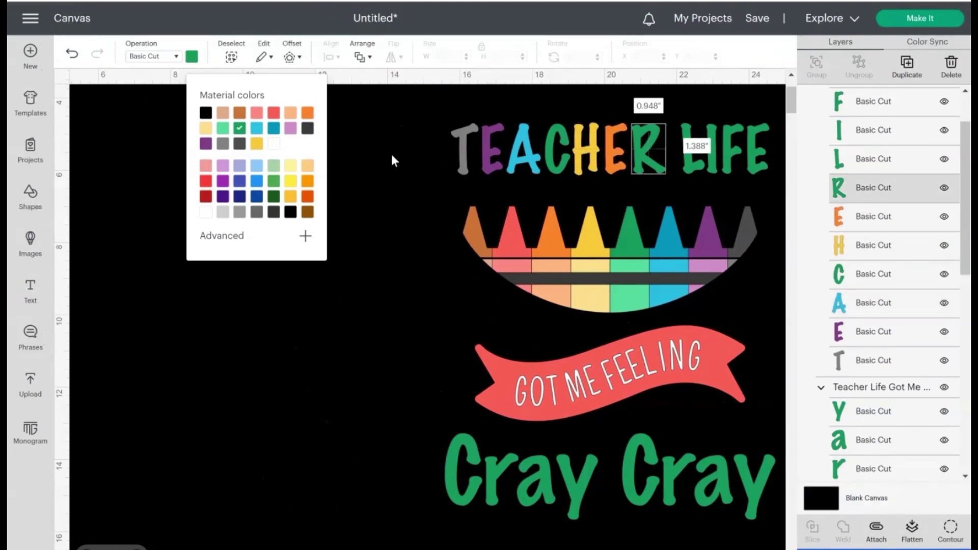
{"action": "left_click", "coordinate": [273, 113]}
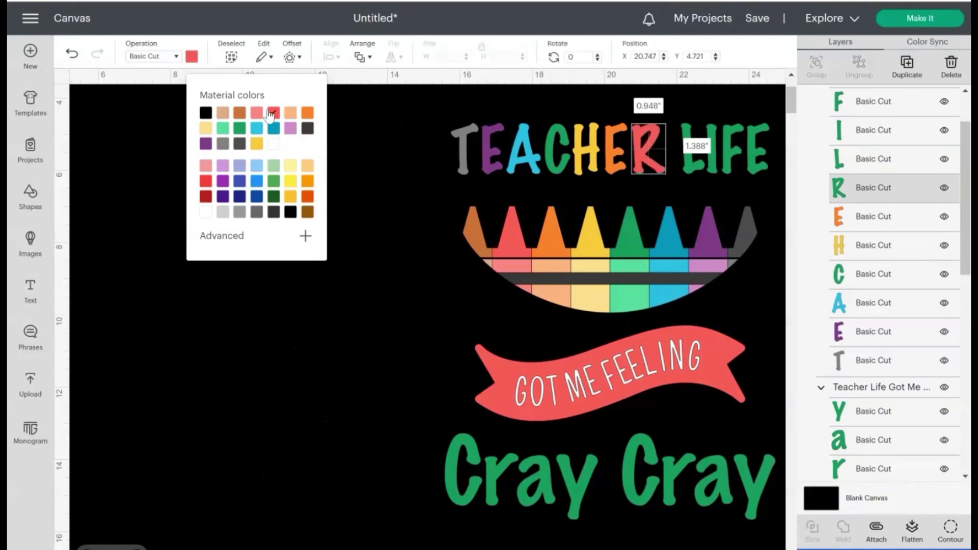
Recolor the L of LIFE brown and its I dark gray
{"action": "left_click", "coordinate": [850, 156]}
{"action": "left_click", "coordinate": [239, 114]}
{"action": "left_click", "coordinate": [860, 131]}
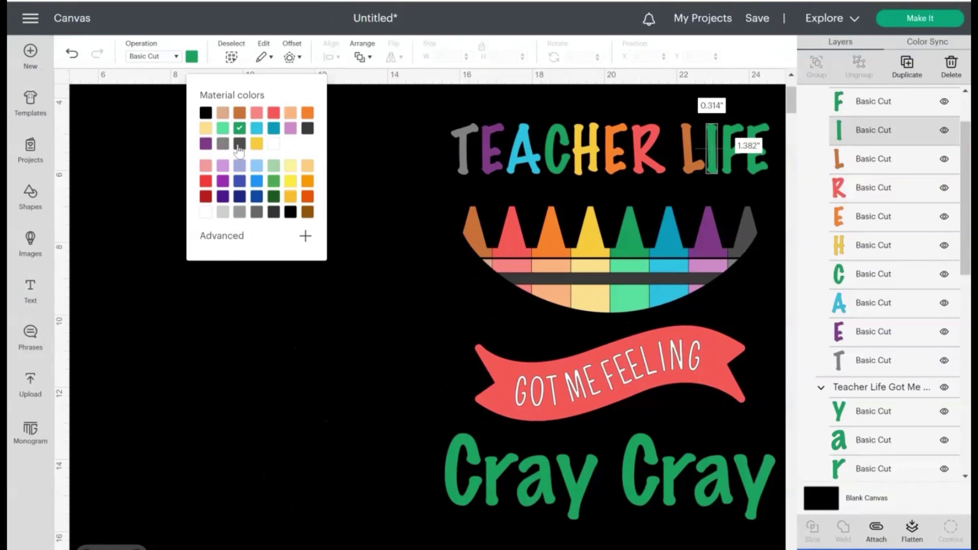
{"action": "left_click", "coordinate": [240, 145]}
Recolor the F of LIFE dark purple and its final E light blue
{"action": "left_click", "coordinate": [873, 168]}
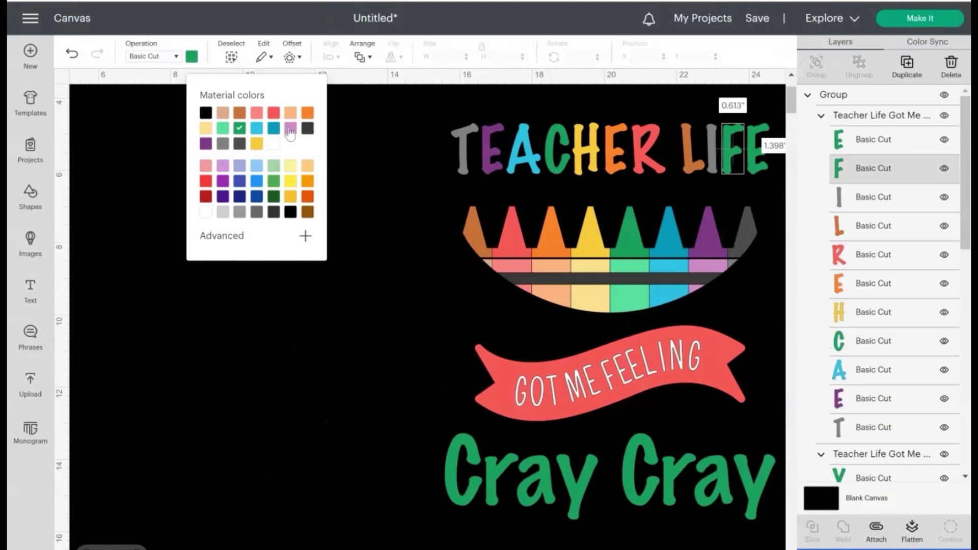
{"action": "left_click", "coordinate": [291, 129]}
{"action": "left_click", "coordinate": [205, 143]}
{"action": "left_click", "coordinate": [873, 138]}
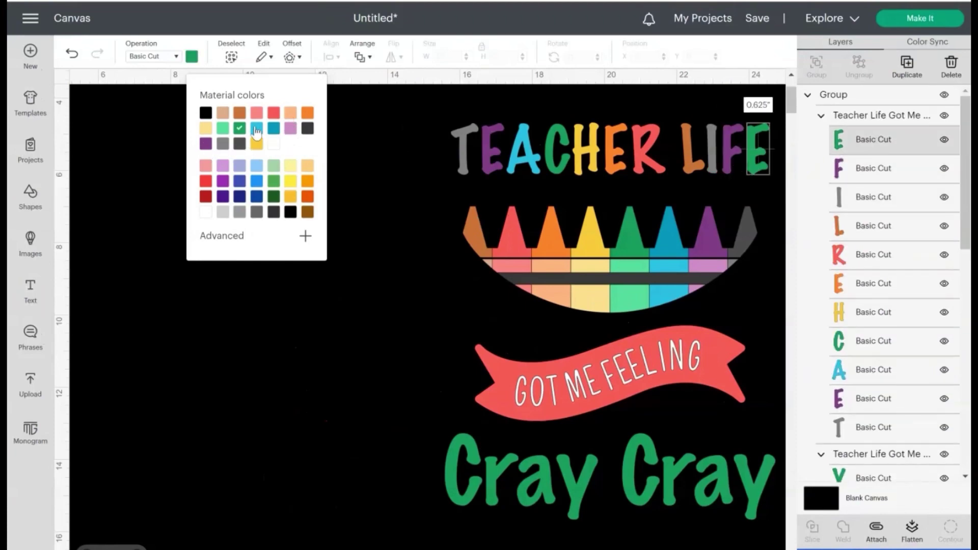
{"action": "left_click", "coordinate": [256, 130]}
Recolor the C of the first Cray brown and its r coral red
{"action": "scroll", "coordinate": [531, 350], "scroll_direction": "down", "scroll_amount": 3}
{"action": "scroll", "coordinate": [867, 404], "scroll_direction": "down", "scroll_amount": 6}
{"action": "left_click", "coordinate": [838, 281]}
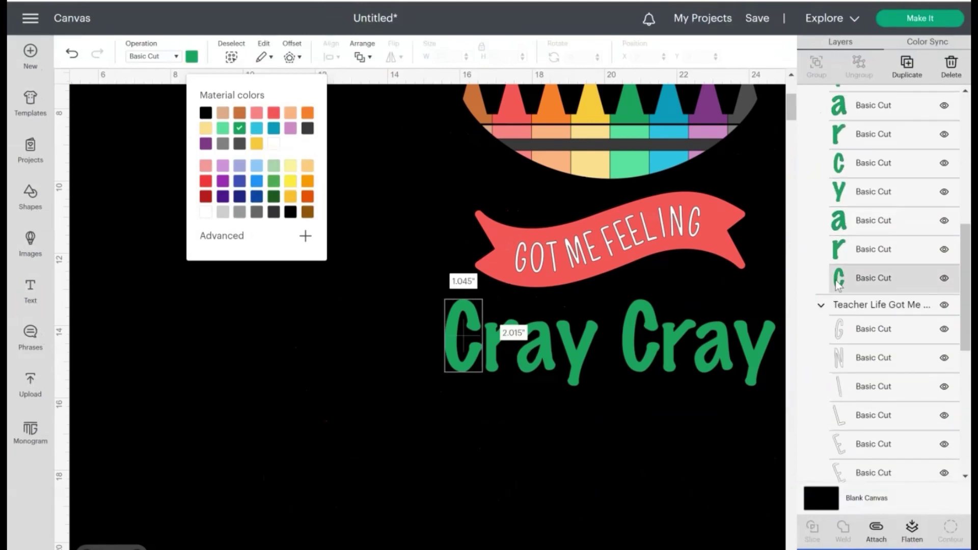
{"action": "left_click", "coordinate": [239, 116]}
{"action": "key", "text": "Tab"}
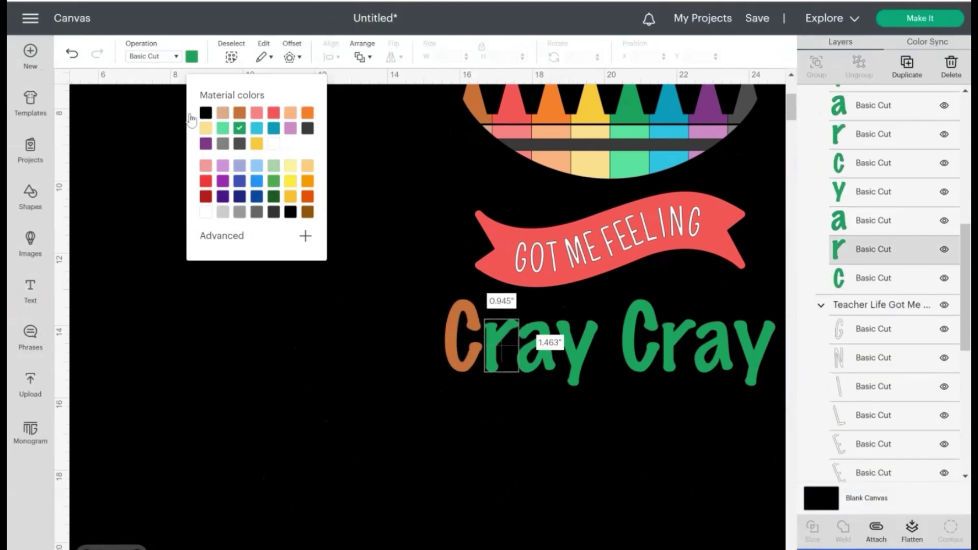
{"action": "left_click", "coordinate": [274, 112]}
Recolor the a of the first Cray bright orange and its y golden yellow
{"action": "key", "text": "Tab"}
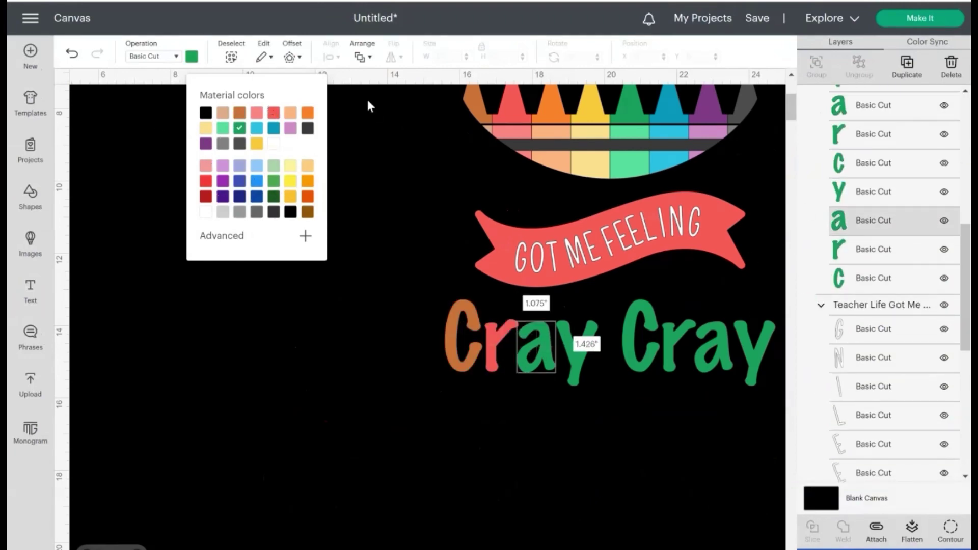
{"action": "left_click", "coordinate": [307, 113]}
{"action": "key", "text": "Tab"}
{"action": "left_click", "coordinate": [256, 143]}
Leave the C of the second Cray green and recolor its r light blue
{"action": "key", "text": "Tab"}
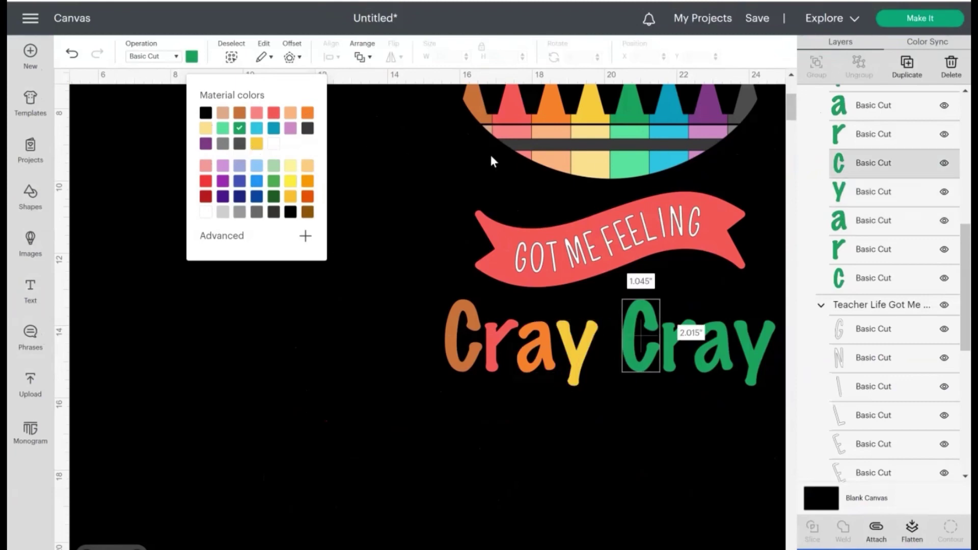
{"action": "key", "text": "Tab"}
{"action": "left_click", "coordinate": [256, 128]}
{"action": "left_click", "coordinate": [273, 128]}
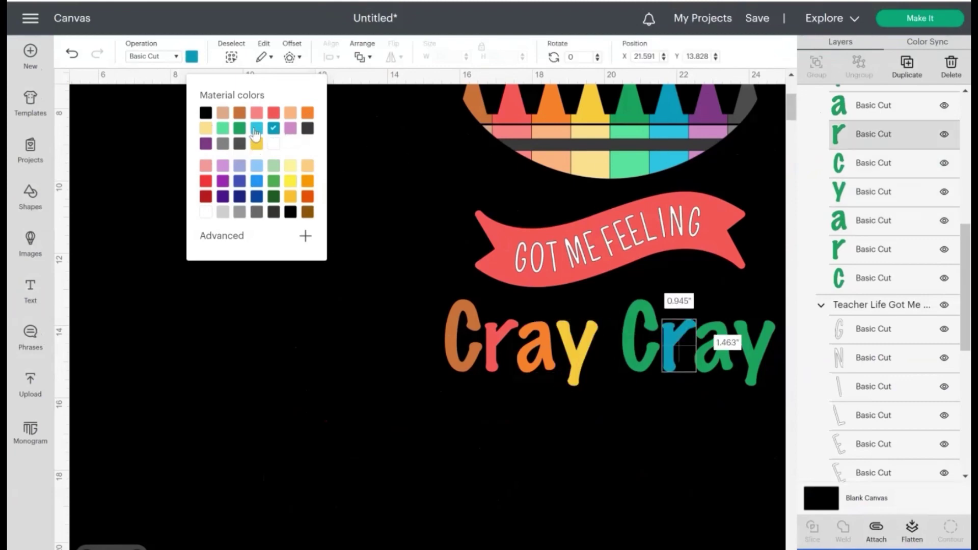
{"action": "left_click", "coordinate": [256, 128]}
Recolor the a of the second Cray dark purple and its y medium gray
{"action": "key", "text": "Tab"}
{"action": "left_click", "coordinate": [290, 128]}
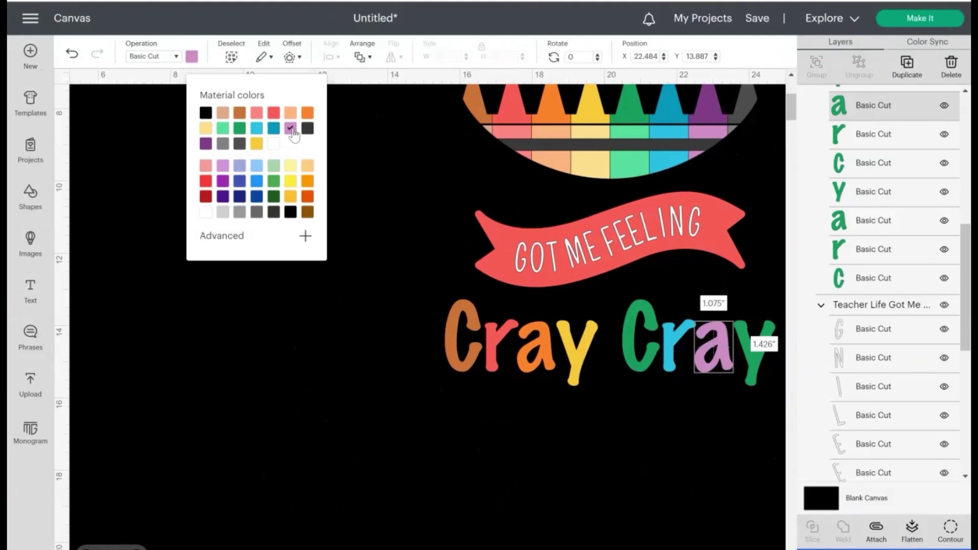
{"action": "left_click", "coordinate": [206, 144]}
{"action": "key", "text": "Tab"}
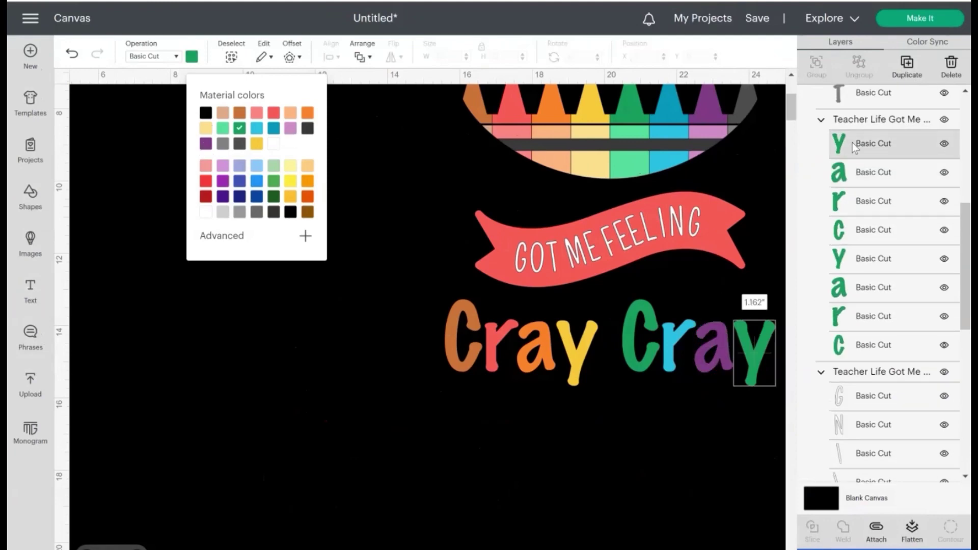
{"action": "left_click", "coordinate": [223, 143]}
Move the recolored design to about X 10.7, Y 8.3 and look through its remaining layers
{"action": "left_click", "coordinate": [372, 310]}
{"action": "left_click_drag", "start_coordinate": [586, 240], "coordinate": [412, 369]}
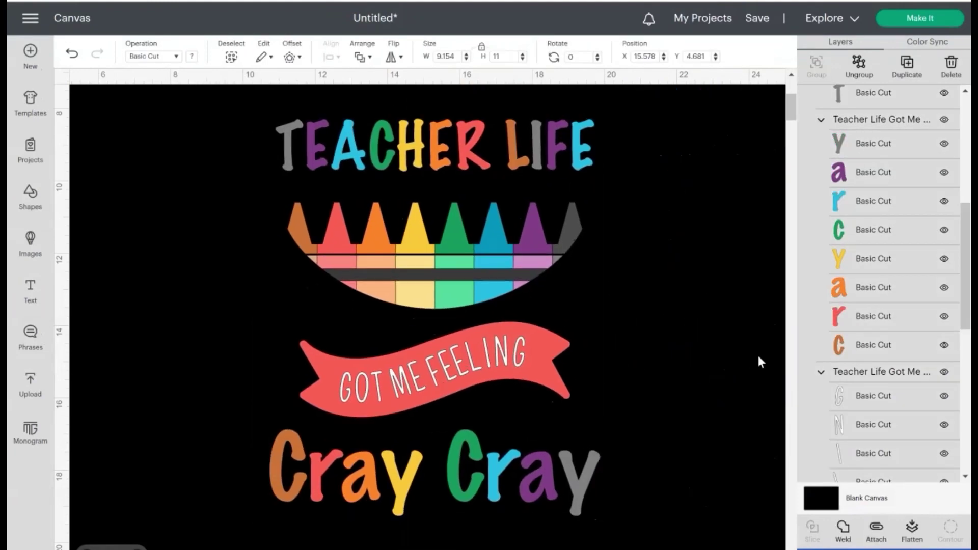
{"action": "left_click", "coordinate": [339, 151]}
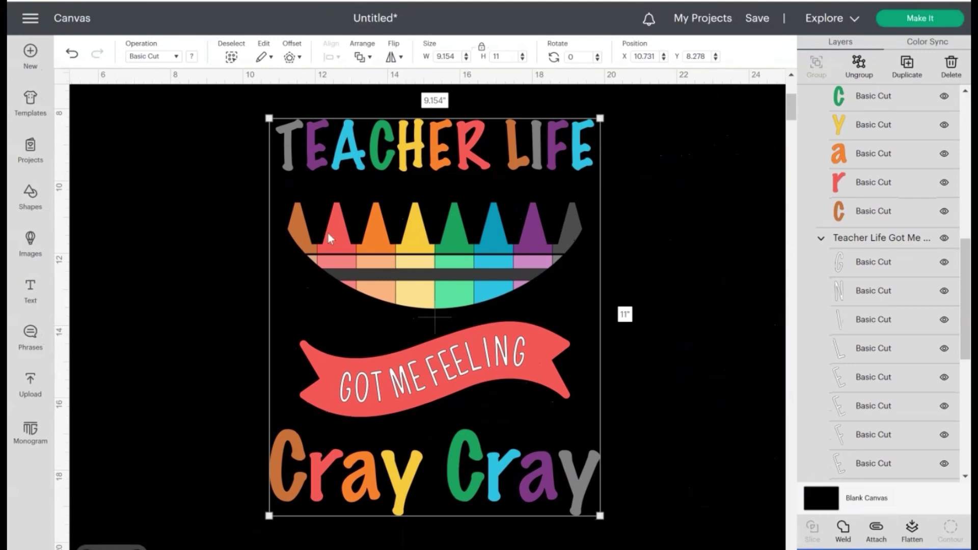
{"action": "scroll", "coordinate": [930, 298], "scroll_direction": "down", "scroll_amount": 10}
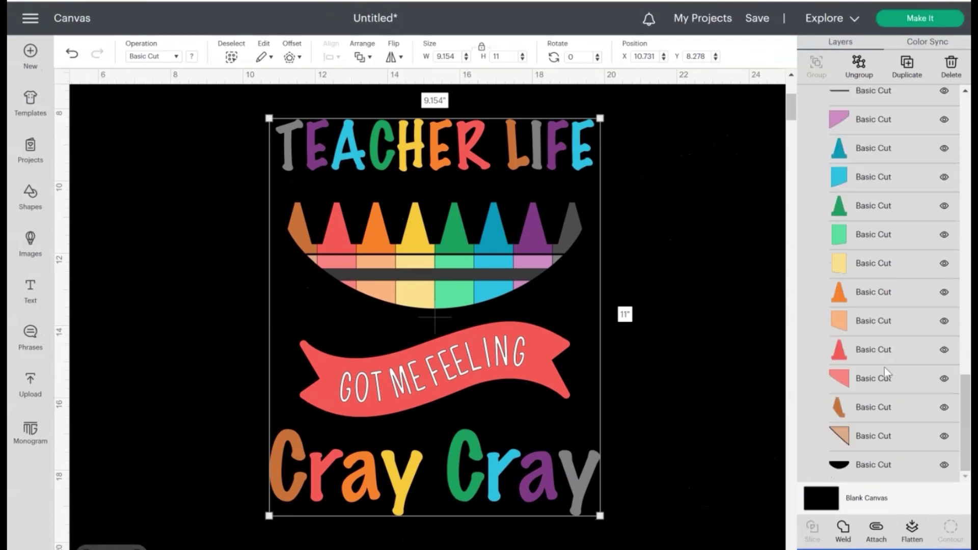
Recolor the black backing shape behind the crayons white and deselect it
{"action": "left_click", "coordinate": [856, 473]}
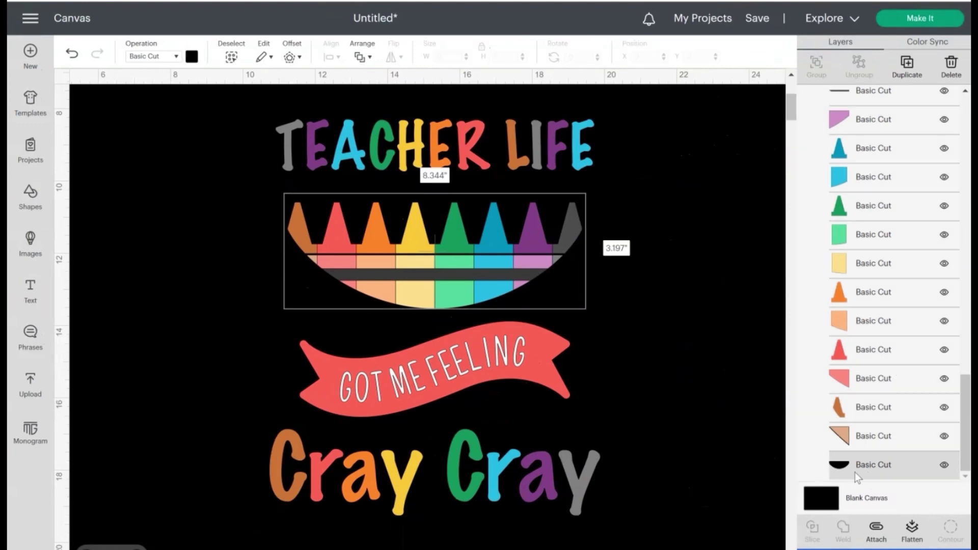
{"action": "left_click", "coordinate": [192, 56]}
{"action": "left_click", "coordinate": [276, 145]}
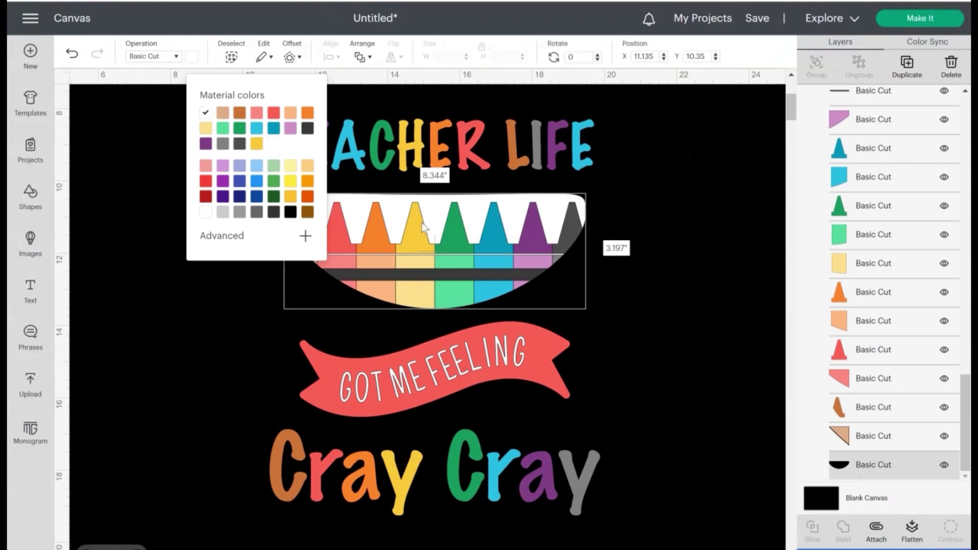
{"action": "left_click", "coordinate": [670, 318]}
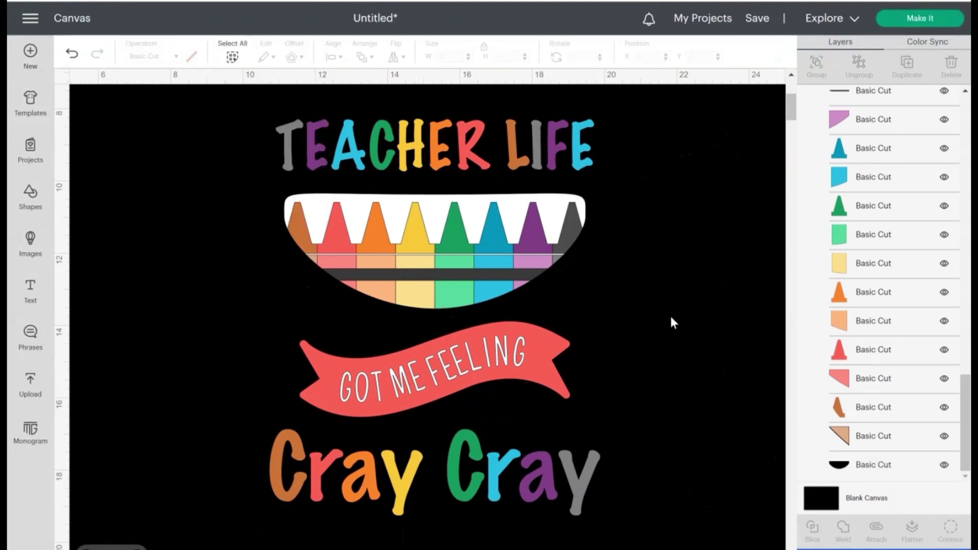
Change the whole design's operation to Print Then Cut and flatten it into a single layer
{"action": "left_click", "coordinate": [457, 206]}
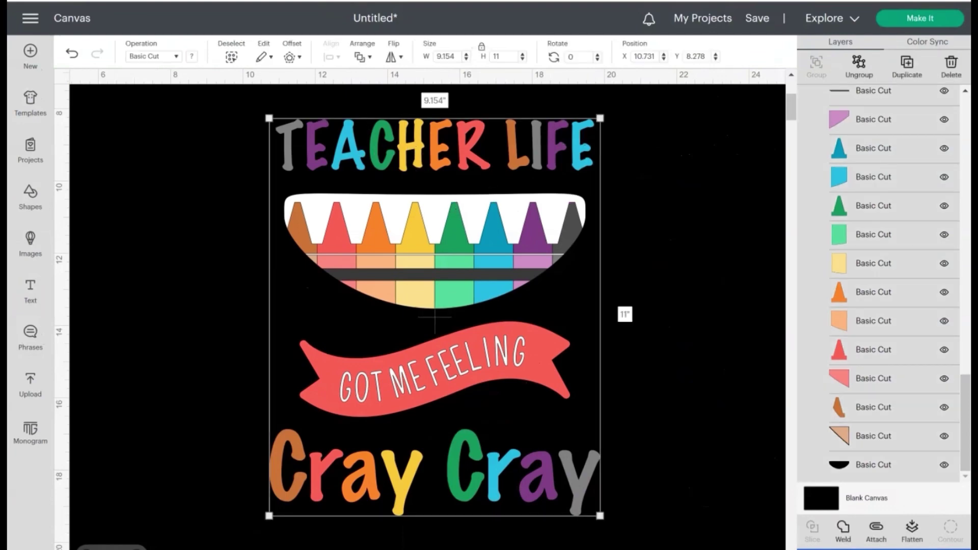
{"action": "left_click", "coordinate": [176, 56]}
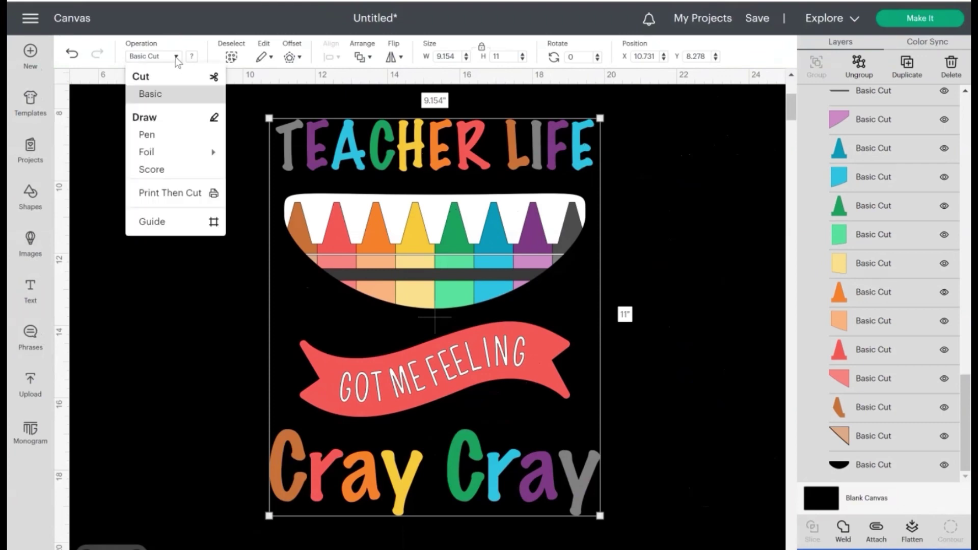
{"action": "left_click", "coordinate": [172, 200]}
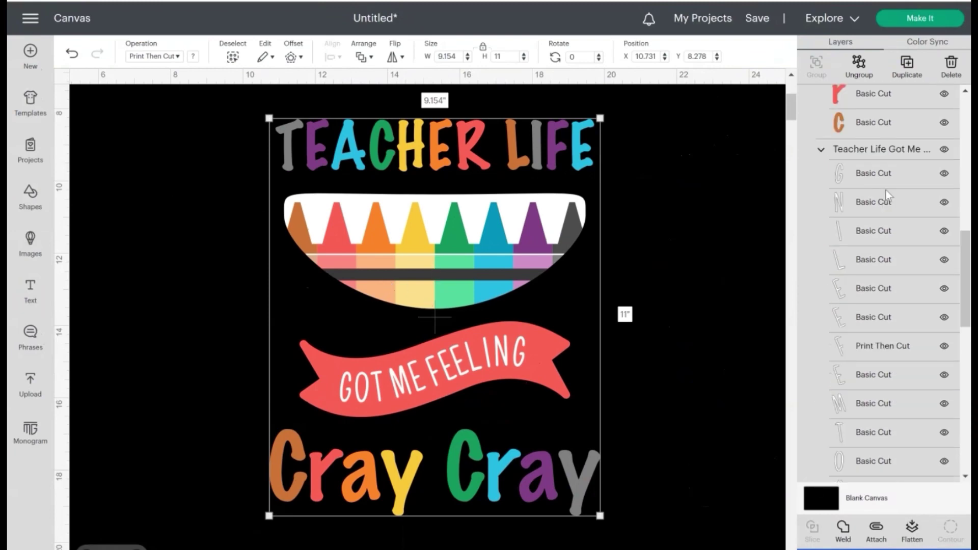
{"action": "scroll", "coordinate": [917, 251], "scroll_direction": "down", "scroll_amount": 1}
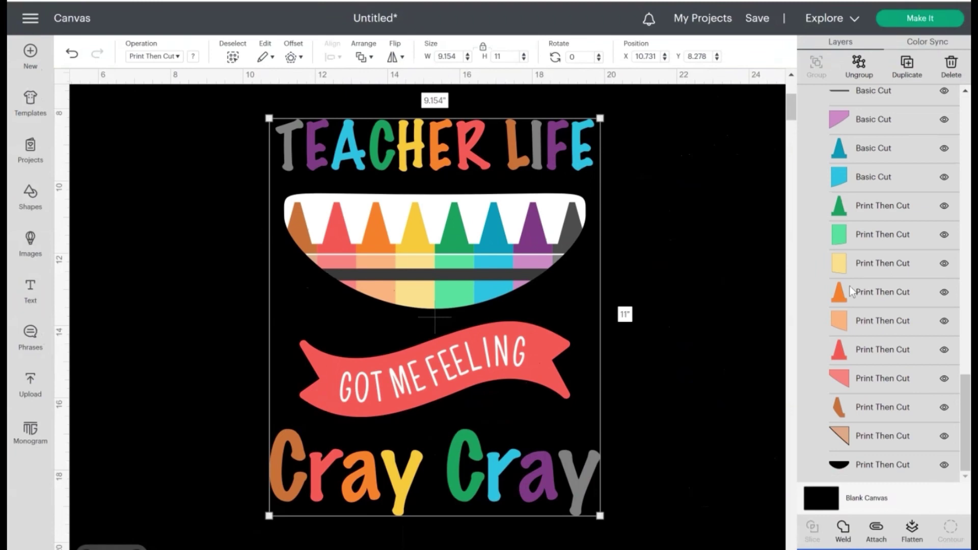
{"action": "left_click", "coordinate": [912, 533]}
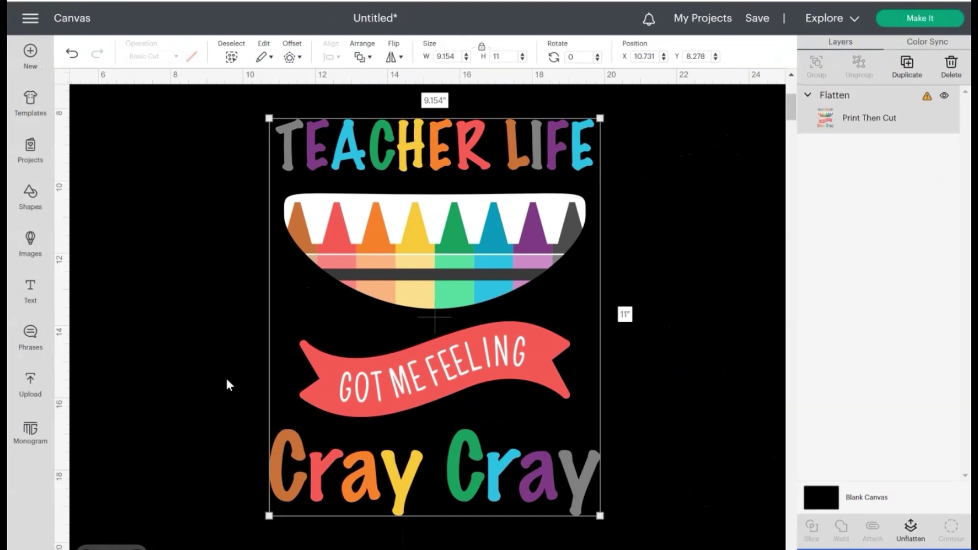
Resize the flattened design to 6.51" wide by 8" high with proportions unlocked and move it to about X 11.4, Y 9.2
{"action": "left_click_drag", "start_coordinate": [379, 349], "coordinate": [383, 351]}
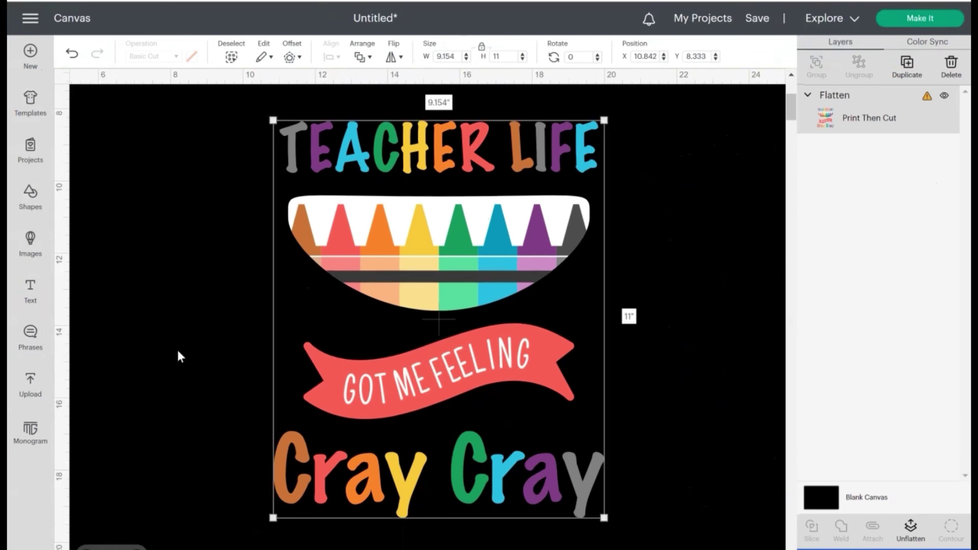
{"action": "left_click_drag", "start_coordinate": [469, 355], "coordinate": [469, 355]}
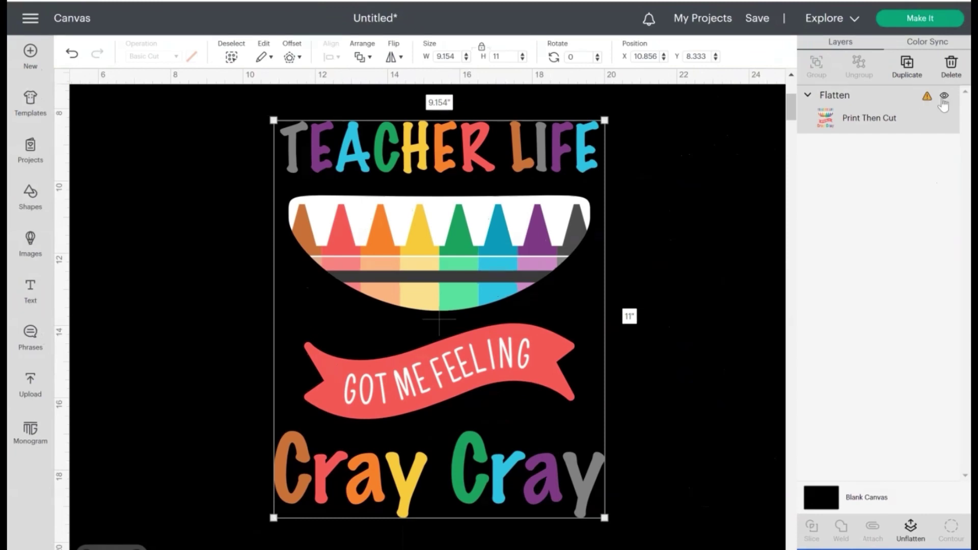
{"action": "mouse_move", "coordinate": [928, 102]}
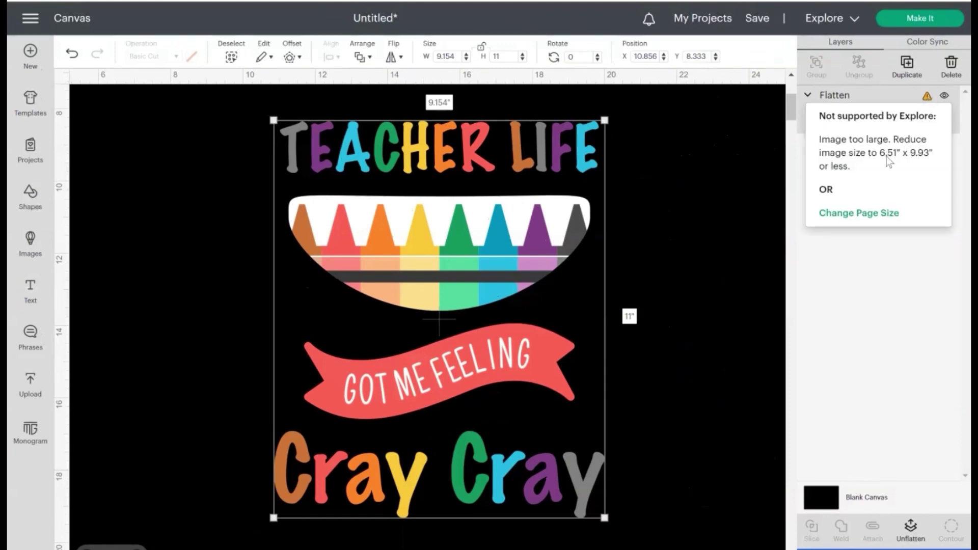
{"action": "left_click", "coordinate": [447, 55]}
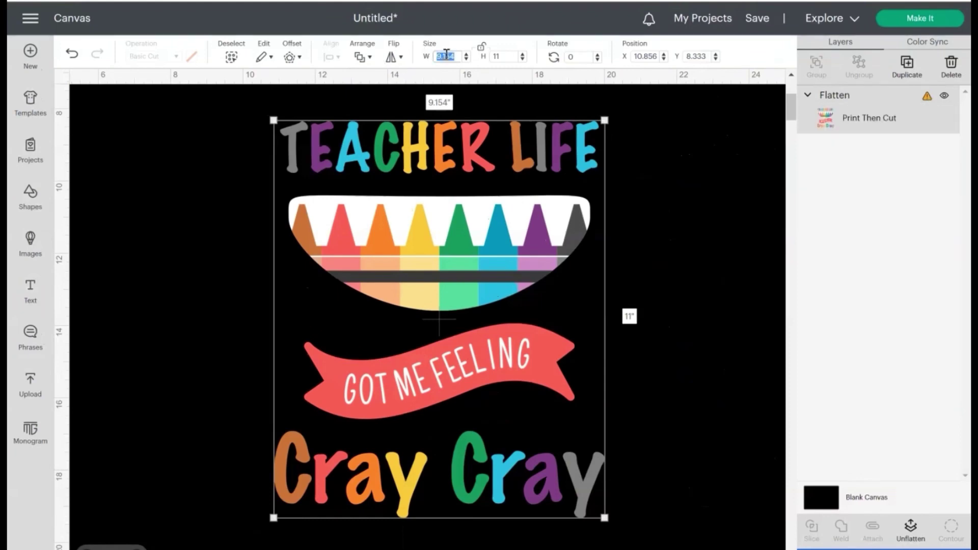
{"action": "type", "text": "6.51"}
{"action": "key", "text": "Tab"}
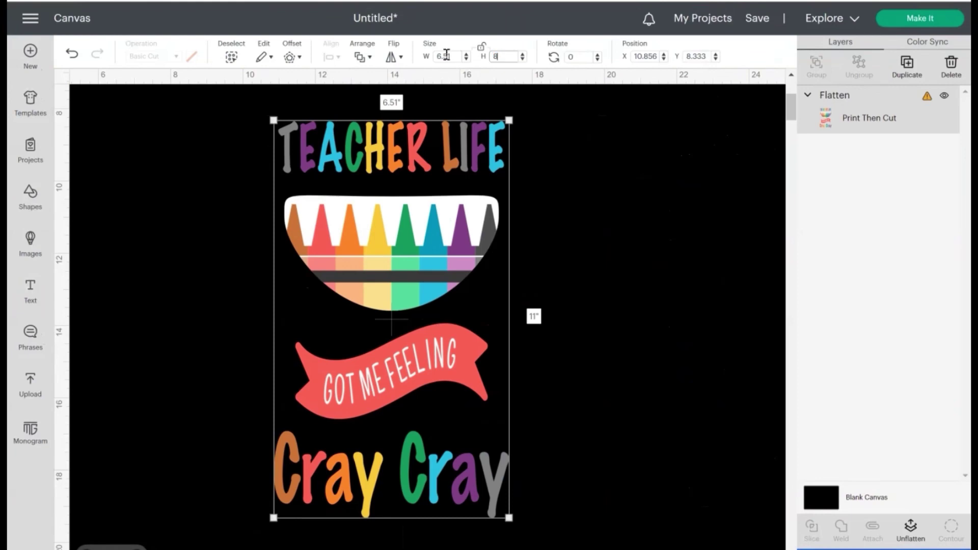
{"action": "type", "text": "8"}
{"action": "key", "text": "Tab"}
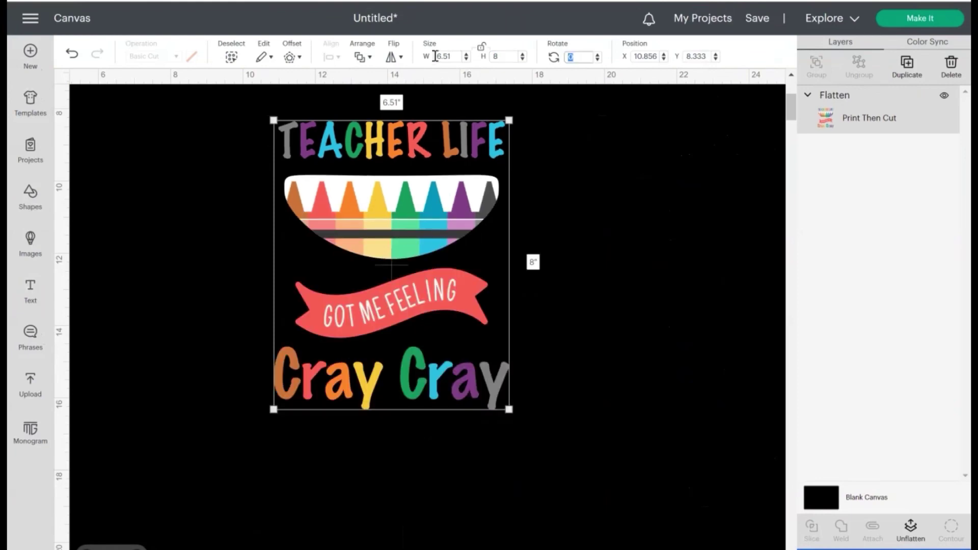
{"action": "left_click", "coordinate": [716, 245]}
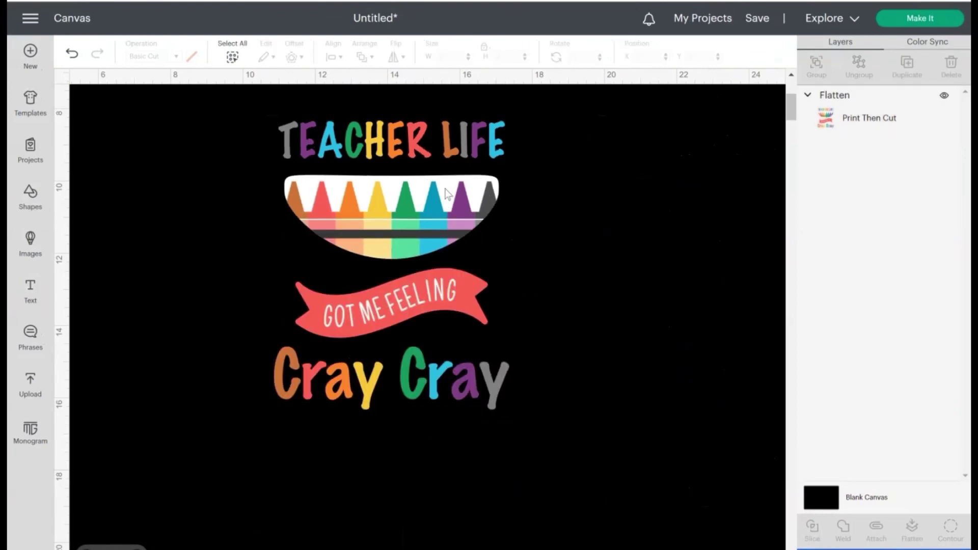
{"action": "left_click_drag", "start_coordinate": [447, 194], "coordinate": [467, 224]}
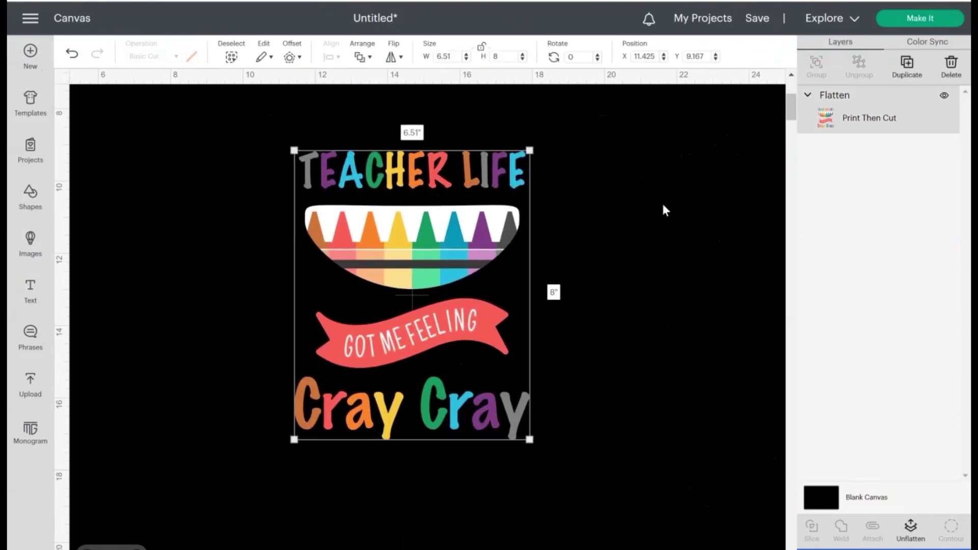
Send the design to the mat preview, choose the 8.3 in x 11.7 in (A4) material size and continue to the make stage
{"action": "left_click", "coordinate": [937, 28]}
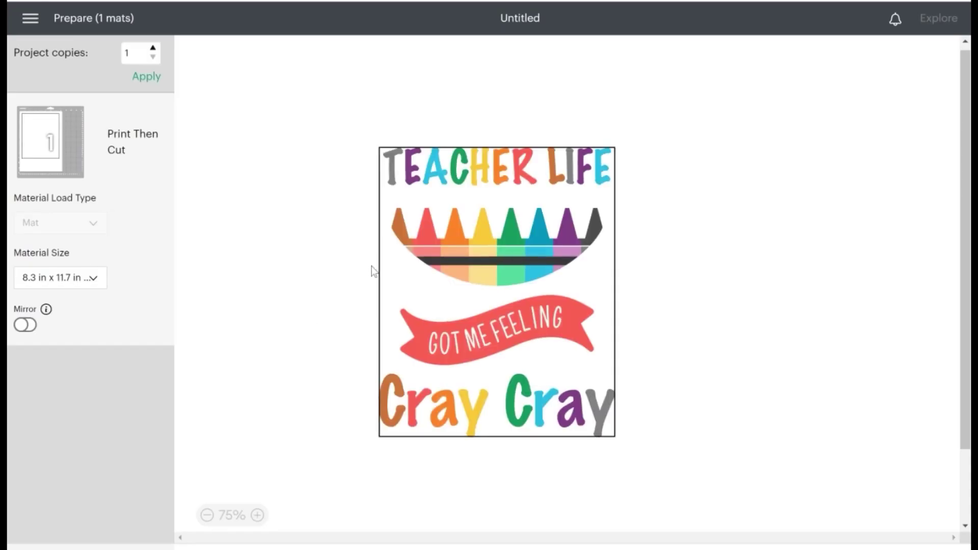
{"action": "scroll", "coordinate": [484, 432], "scroll_direction": "down", "scroll_amount": 2}
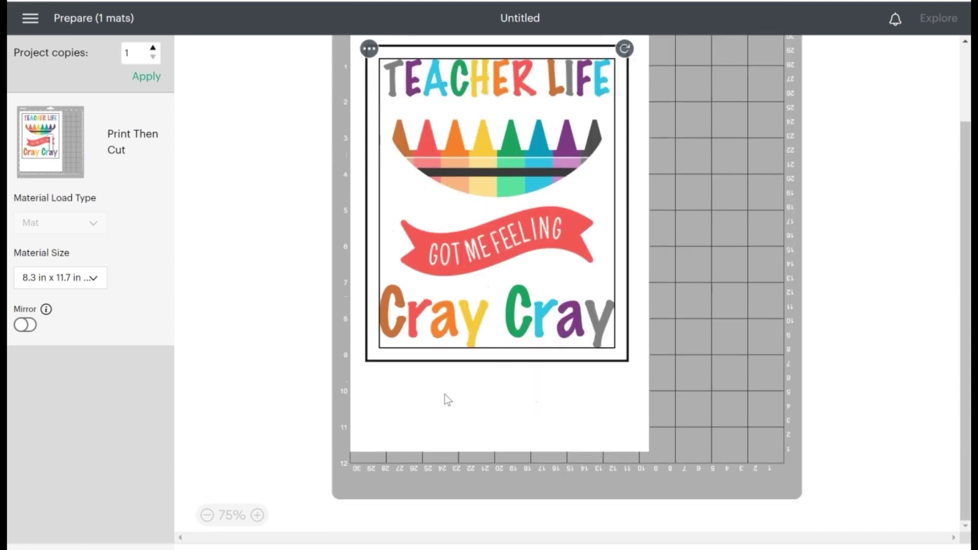
{"action": "scroll", "coordinate": [438, 120], "scroll_direction": "up", "scroll_amount": 2}
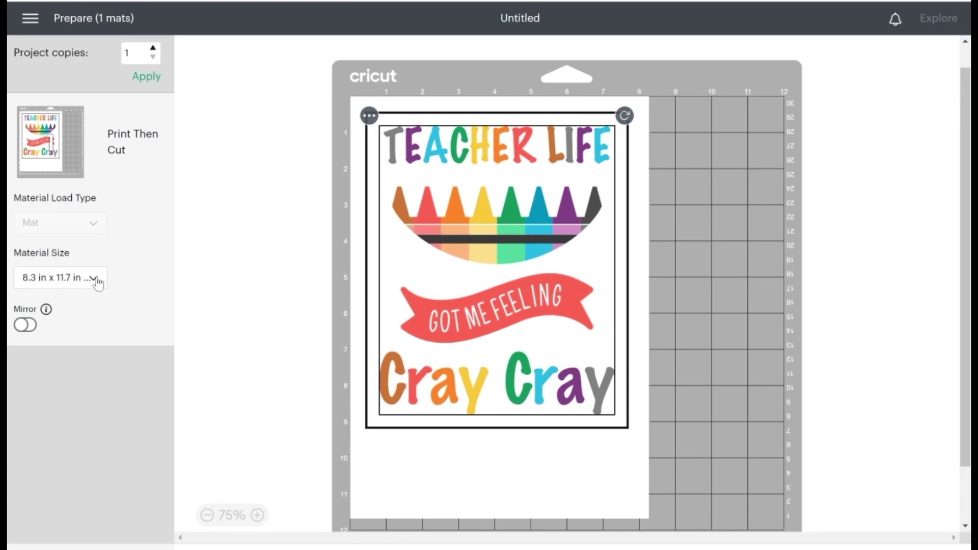
{"action": "left_click", "coordinate": [47, 286]}
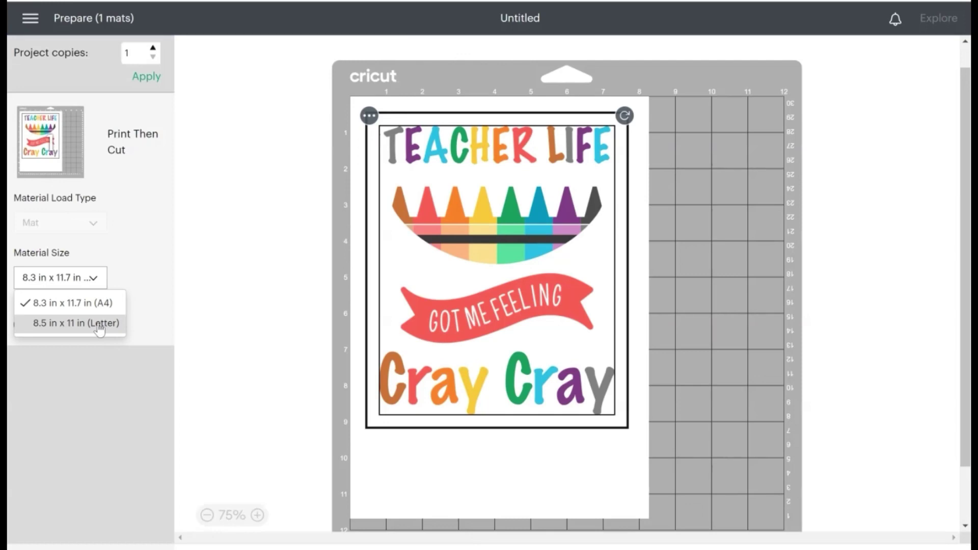
{"action": "left_click", "coordinate": [85, 305]}
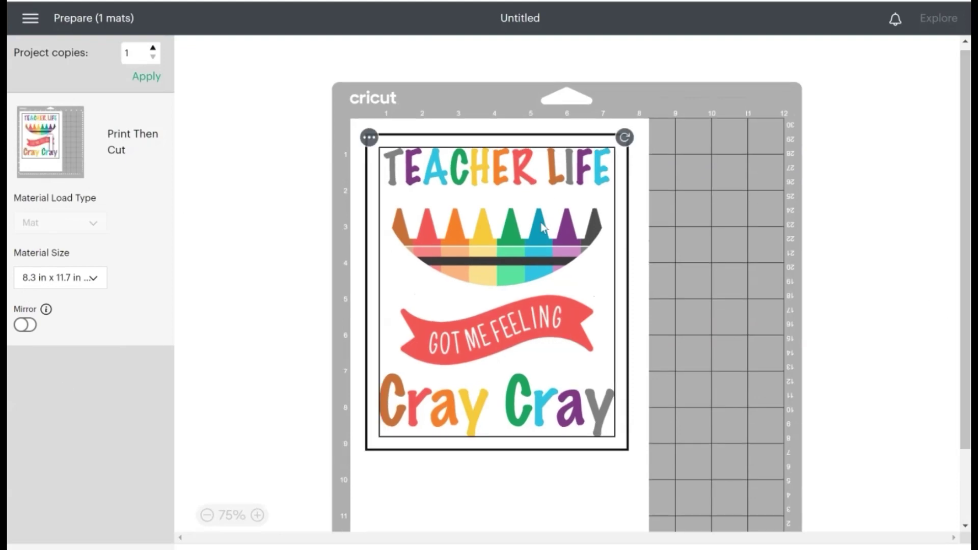
{"action": "scroll", "coordinate": [542, 227], "scroll_direction": "down", "scroll_amount": 3}
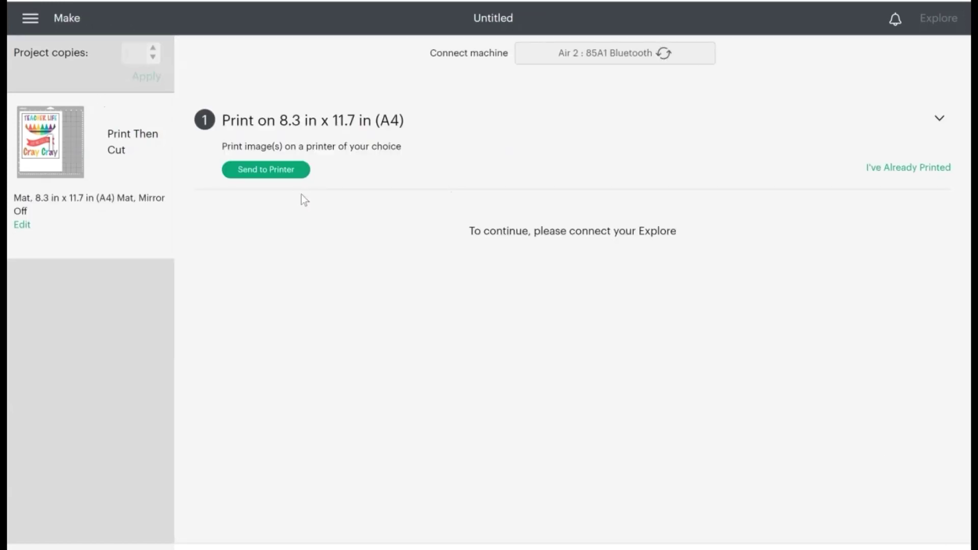
Start printing to the EPSON ET-2750 Series printer with Add Bleed off and Use System Dialog on
{"action": "left_click", "coordinate": [270, 171]}
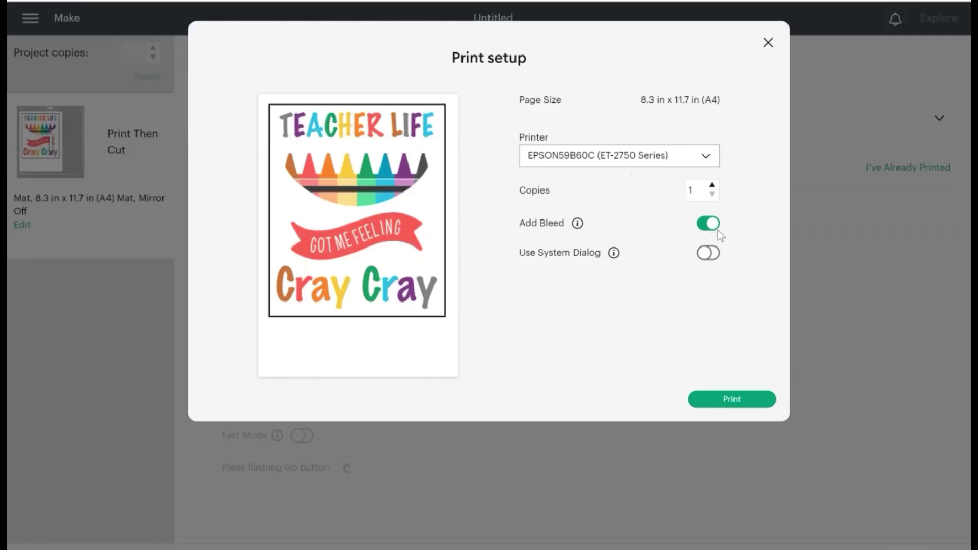
{"action": "left_click", "coordinate": [711, 224]}
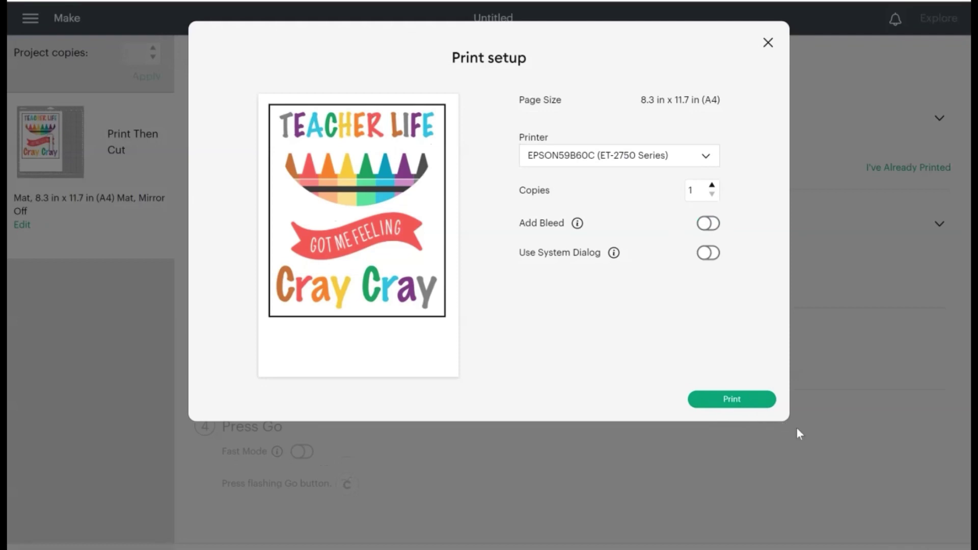
{"action": "left_click", "coordinate": [706, 253]}
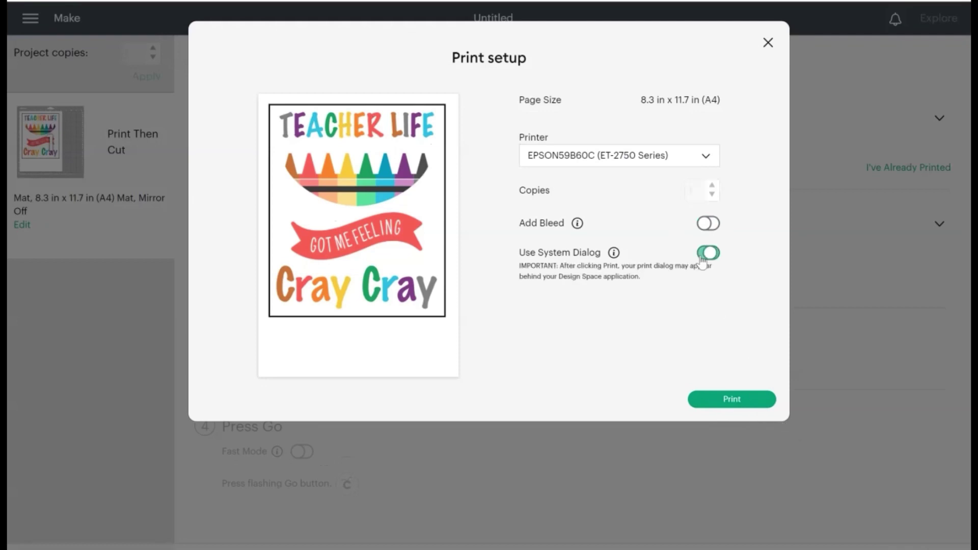
{"action": "left_click", "coordinate": [755, 408]}
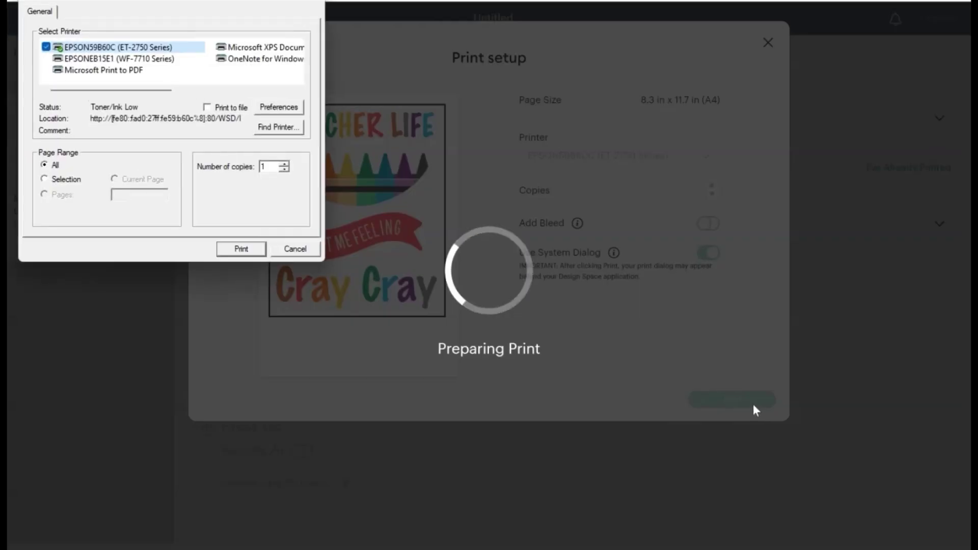
Set the printer's output quality to High quality in its advanced preferences and accept the settings
{"action": "left_click", "coordinate": [280, 108]}
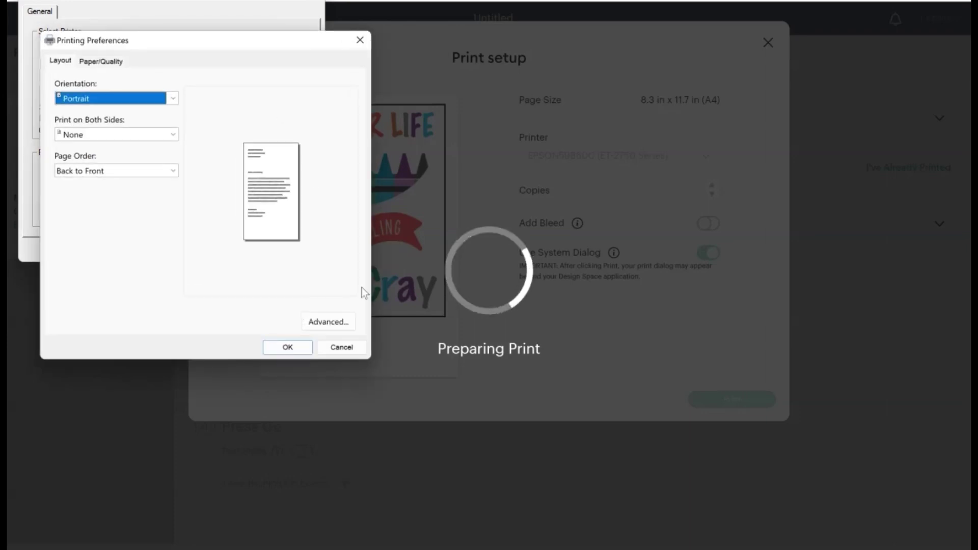
{"action": "left_click", "coordinate": [330, 329]}
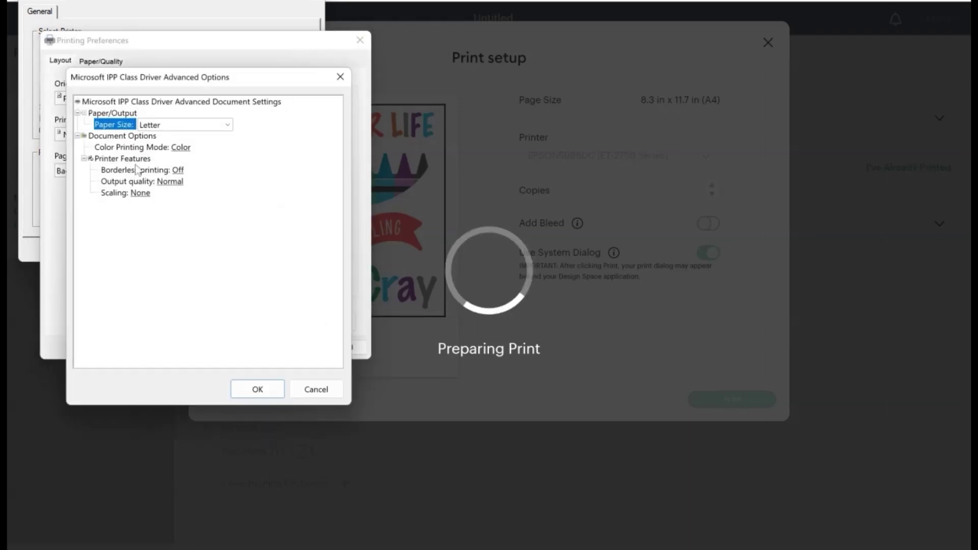
{"action": "left_click", "coordinate": [179, 183]}
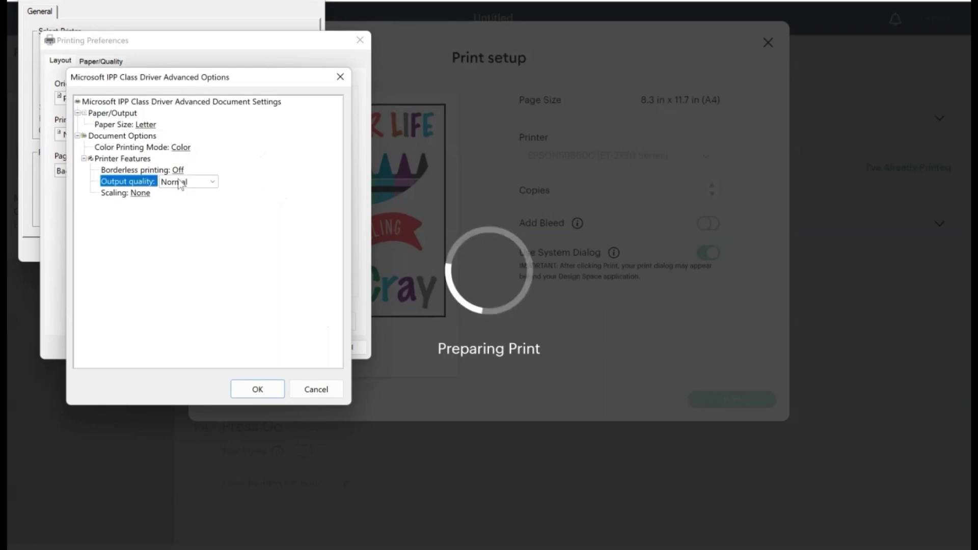
{"action": "left_click", "coordinate": [212, 182]}
{"action": "left_click", "coordinate": [209, 206]}
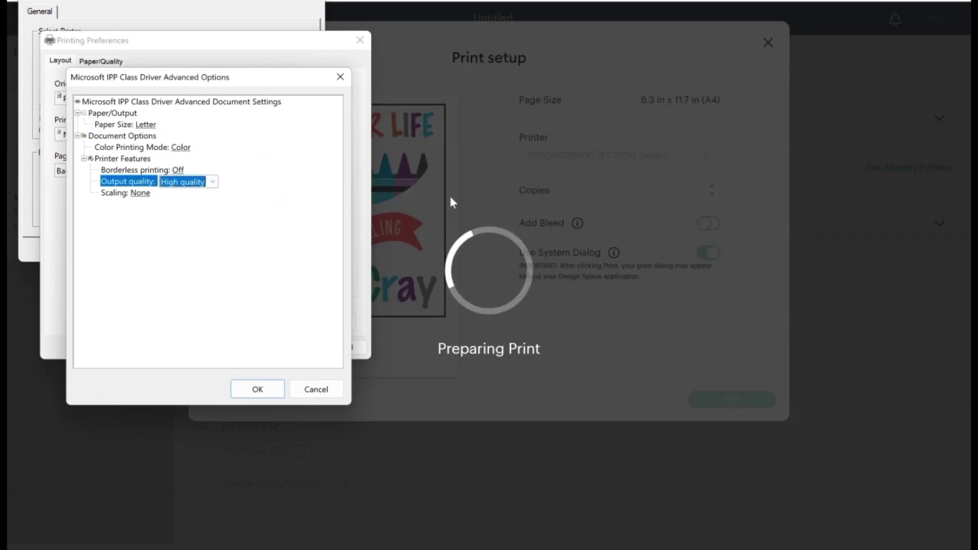
{"action": "left_click", "coordinate": [257, 390]}
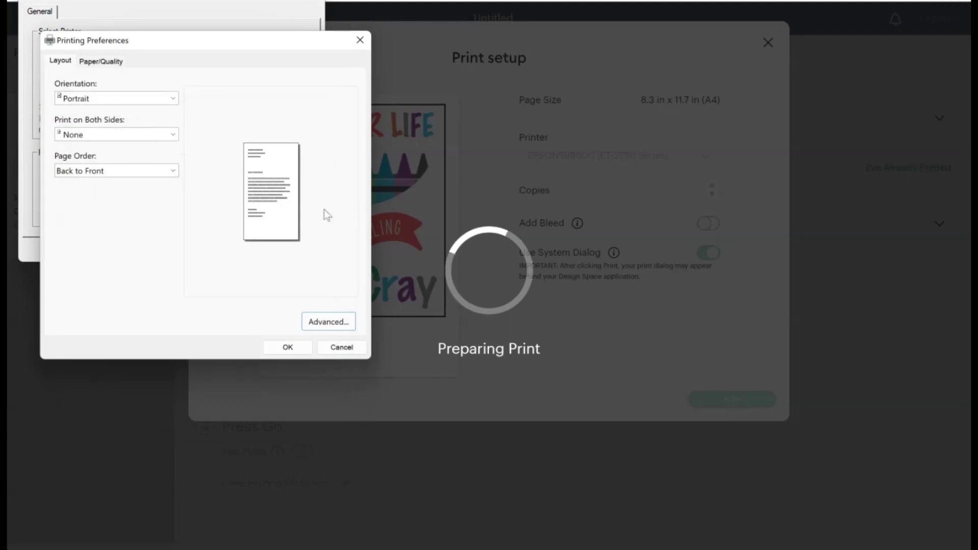
{"action": "left_click", "coordinate": [281, 347]}
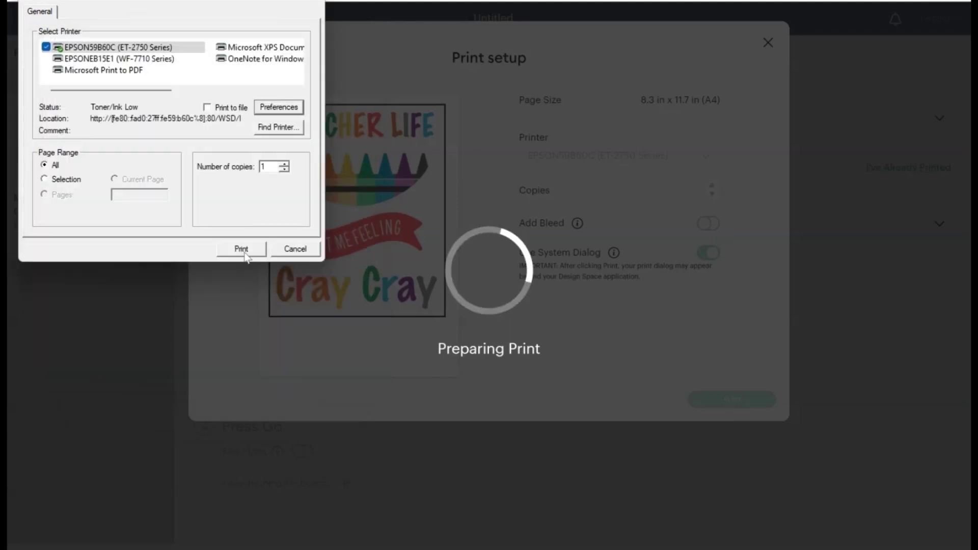